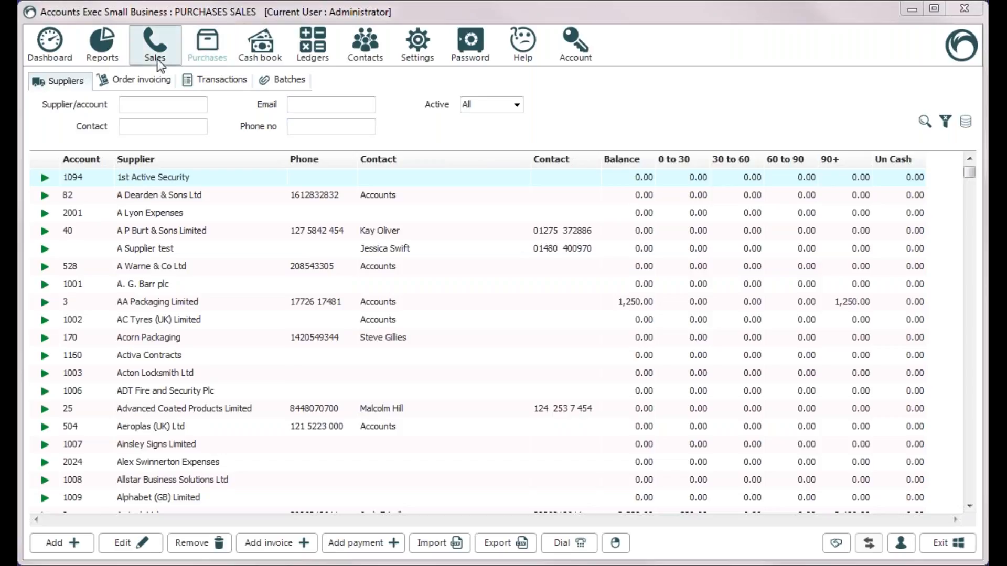
Browse the purchases supplier list and transactions, then return to the suppliers
{"action": "left_click", "coordinate": [196, 60]}
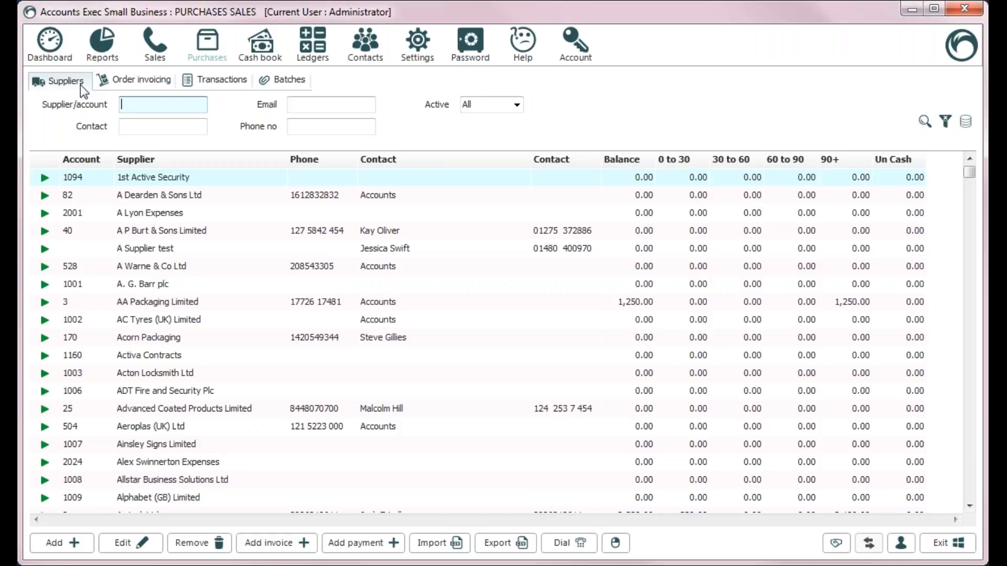
{"action": "left_click", "coordinate": [235, 83]}
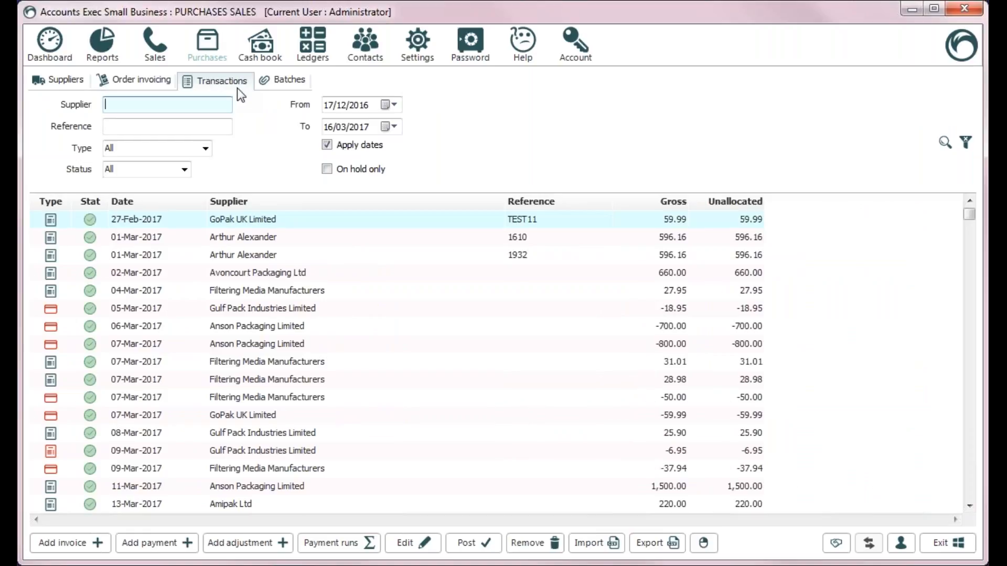
{"action": "left_click", "coordinate": [71, 82]}
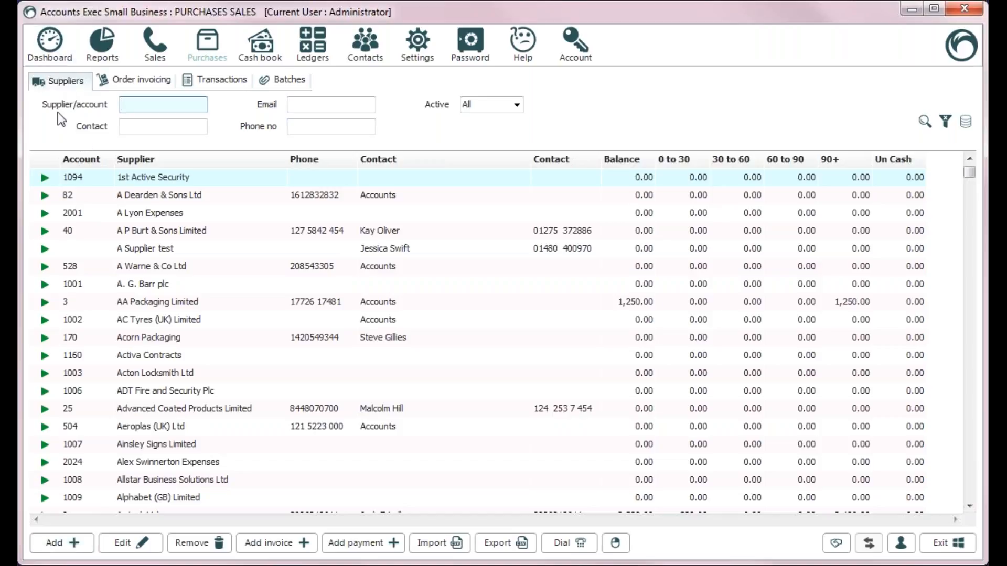
Add supplier 'Test Supplier' with an auto-generated account number and its VAT number
{"action": "left_click", "coordinate": [57, 544]}
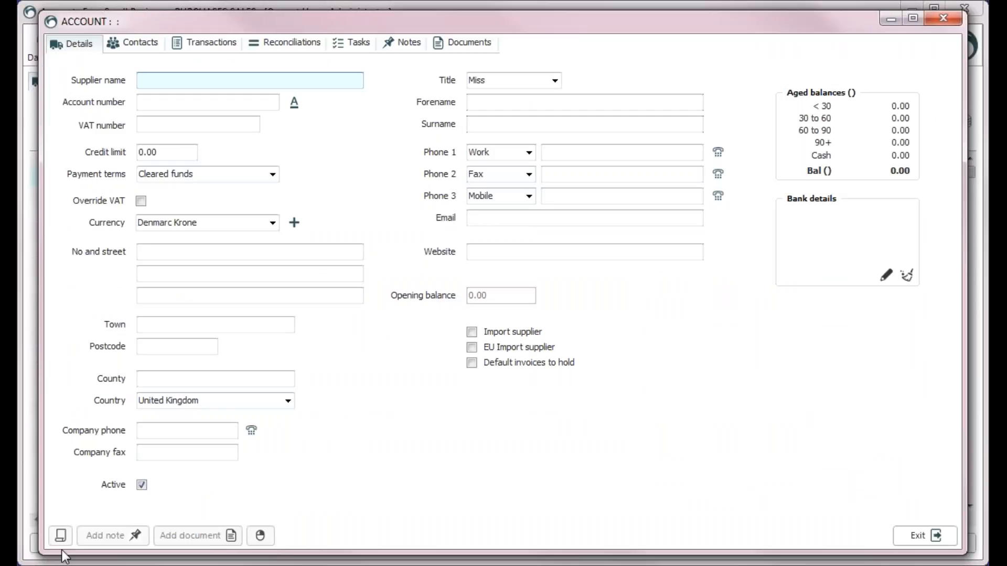
{"action": "type", "text": "T"}
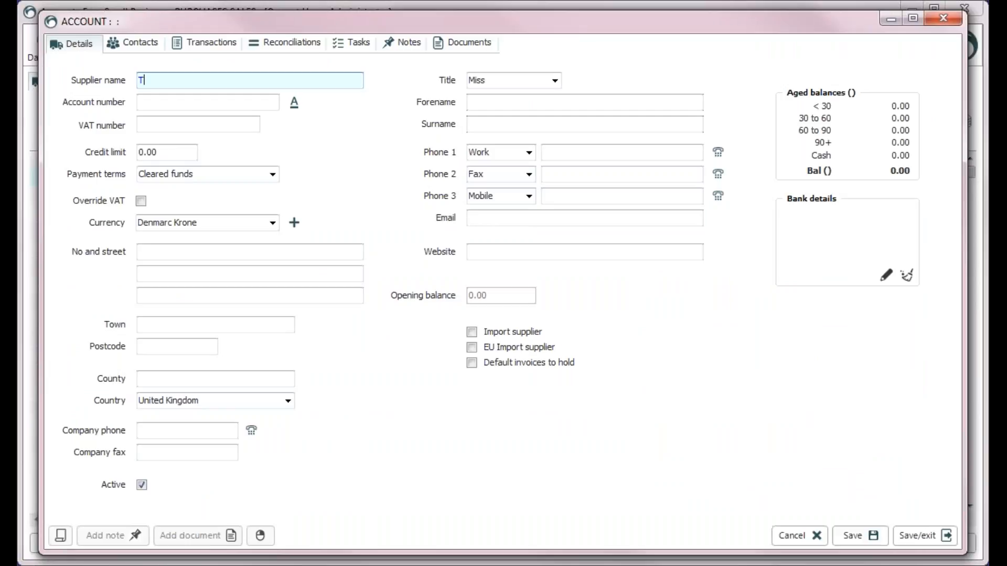
{"action": "type", "text": "est Supplier"}
{"action": "key", "text": "Tab"}
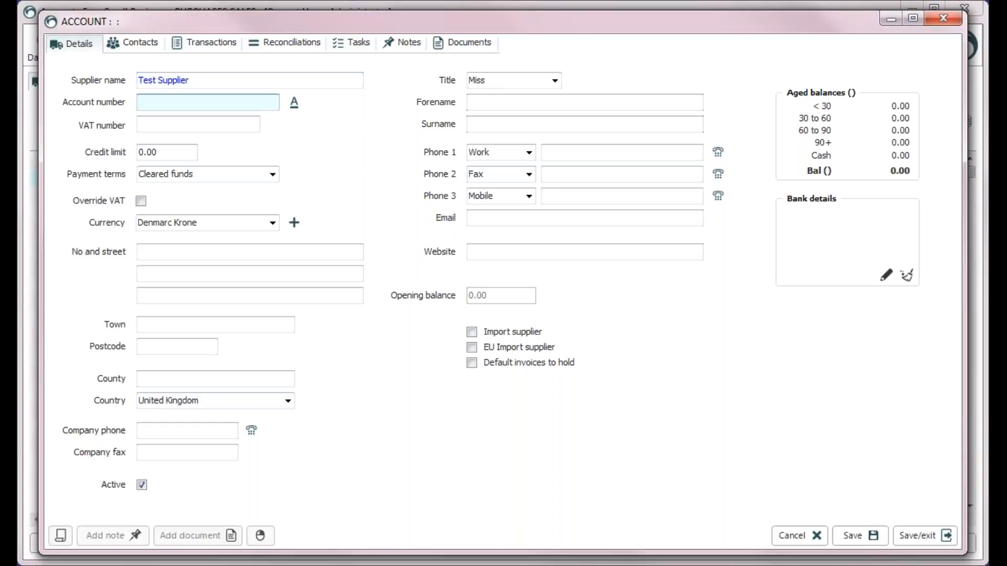
{"action": "left_click", "coordinate": [295, 103]}
{"action": "key", "text": "Tab"}
{"action": "type", "text": "GB 0"}
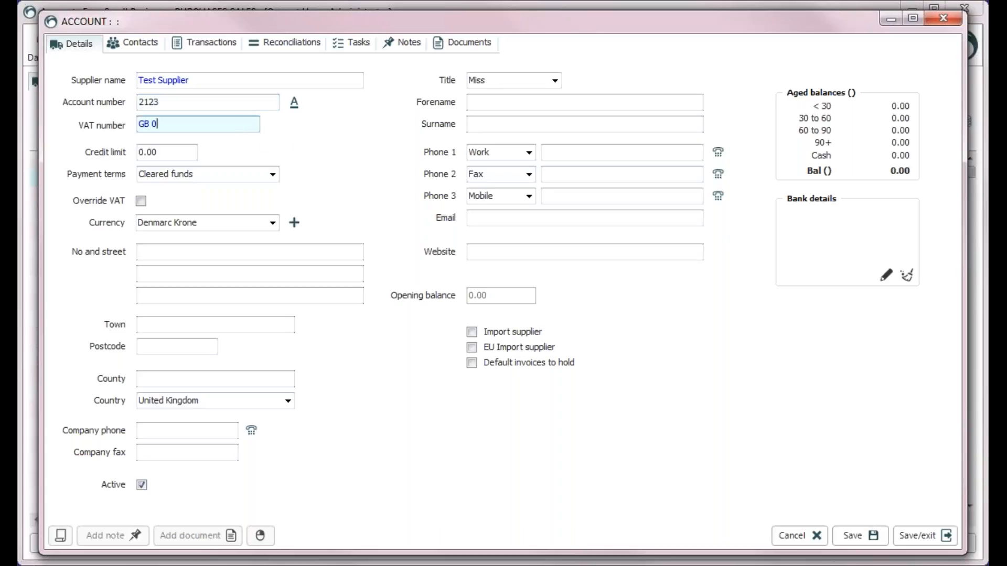
{"action": "type", "text": "10101000"}
Set a 5000 credit limit, 30-day payment terms and Pound currency
{"action": "left_click", "coordinate": [162, 152]}
{"action": "type", "text": "5000"}
{"action": "key", "text": "Tab"}
{"action": "left_click", "coordinate": [273, 175]}
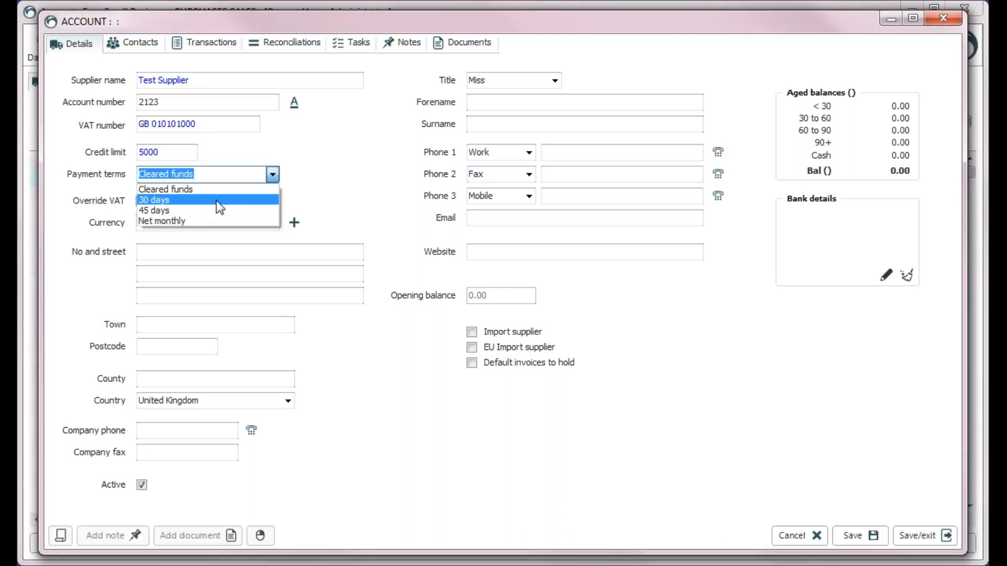
{"action": "left_click", "coordinate": [200, 203]}
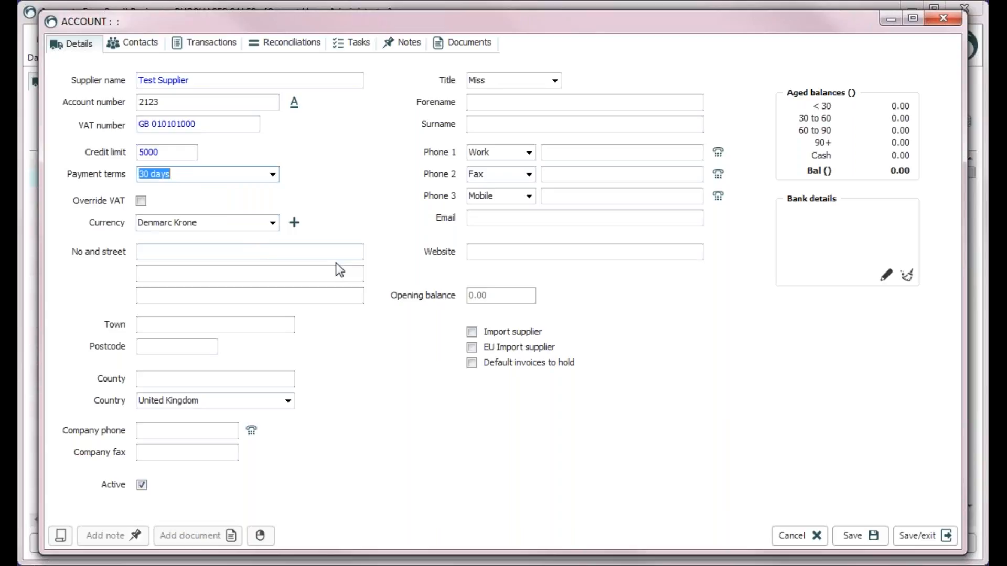
{"action": "left_click", "coordinate": [273, 224]}
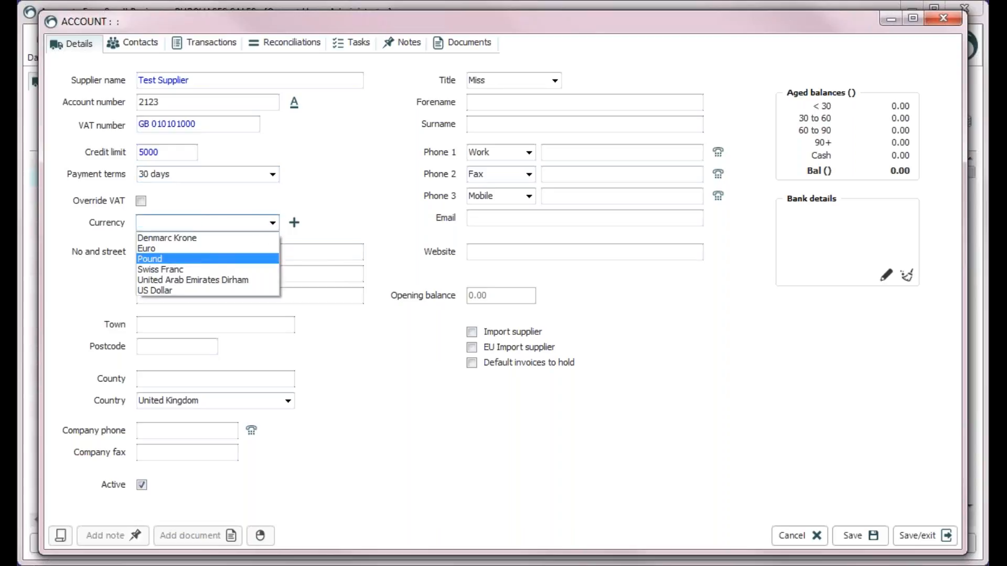
{"action": "left_click", "coordinate": [205, 260]}
{"action": "left_click", "coordinate": [314, 254]}
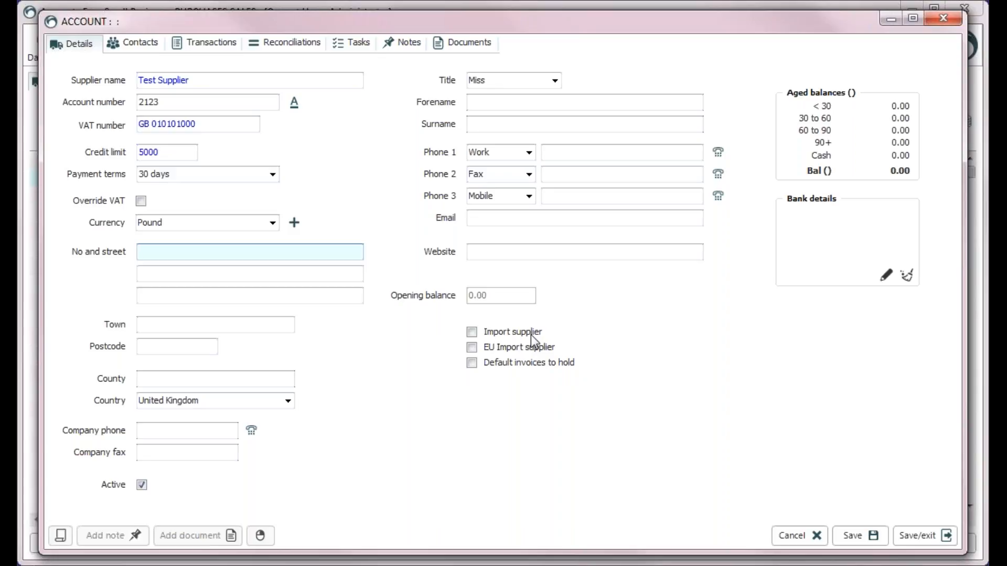
Enter the supplier's street, location, town and postcode
{"action": "type", "text": "A Stre"}
{"action": "key", "text": "BackSpace"}
{"action": "key", "text": "BackSpace"}
{"action": "key", "text": "BackSpace"}
{"action": "type", "text": "treet"}
{"action": "key", "text": "Tab"}
{"action": "type", "text": "A"}
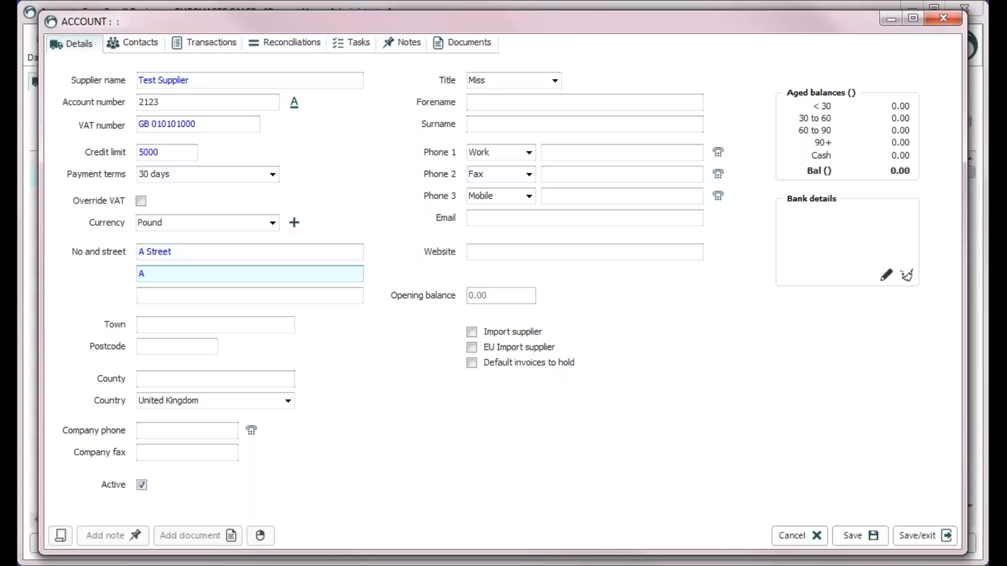
{"action": "type", "text": " location"}
{"action": "key", "text": "Tab"}
{"action": "key", "text": "Tab"}
{"action": "type", "text": "Tghe"}
{"action": "key", "text": "BackSpace"}
{"action": "key", "text": "BackSpace"}
{"action": "key", "text": "BackSpace"}
{"action": "type", "text": "he Town"}
{"action": "key", "text": "Tab"}
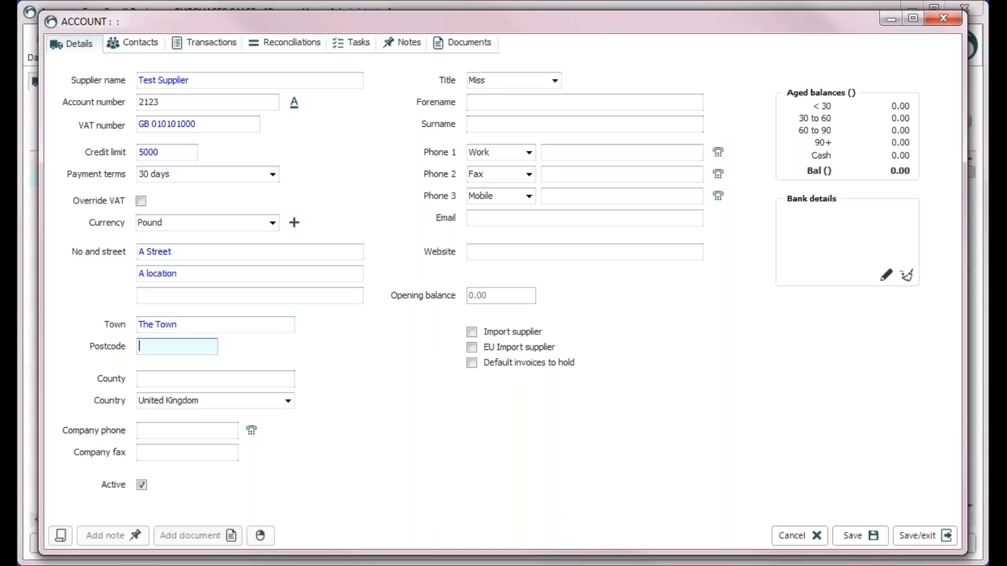
{"action": "type", "text": "PE28 3PS"}
{"action": "key", "text": "Tab"}
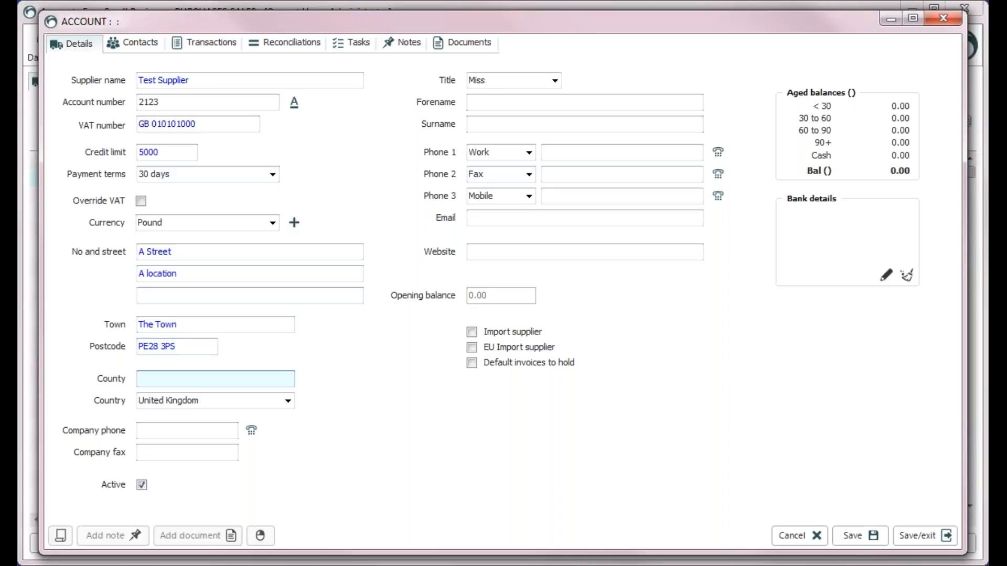
{"action": "key", "text": "Tab"}
Add the company phone and the contact's forename and surname, then save and close the account
{"action": "key", "text": "Tab"}
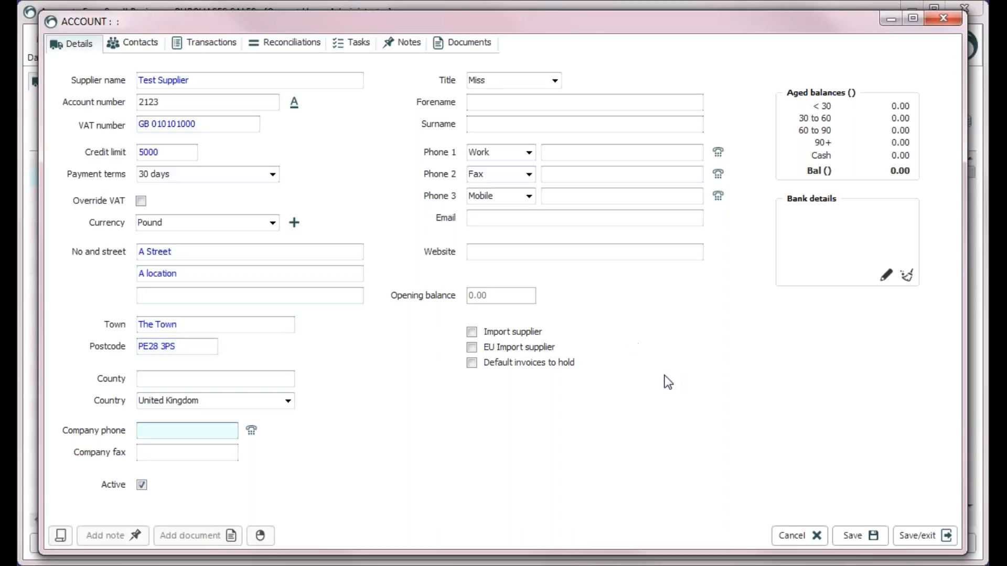
{"action": "key", "text": "Tab"}
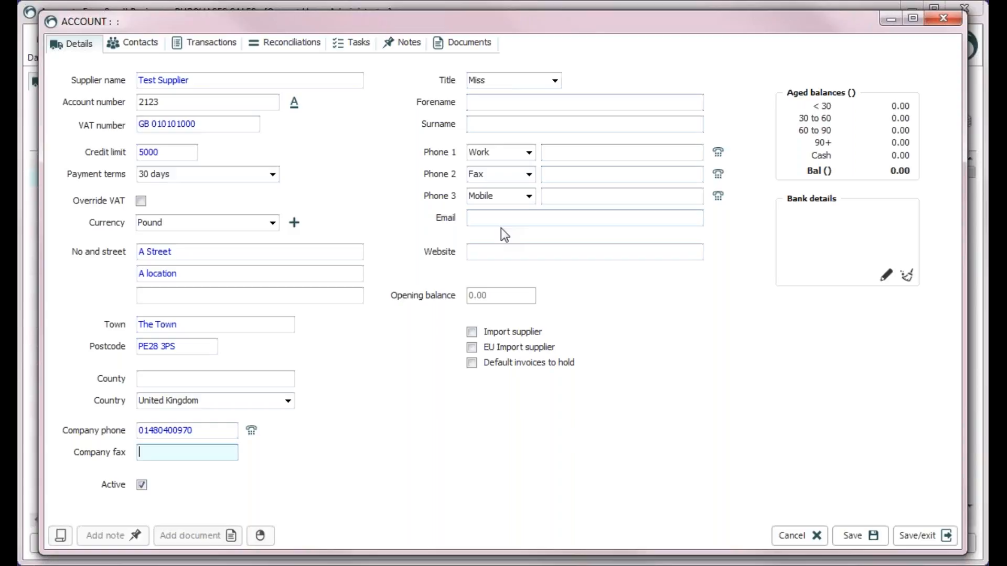
{"action": "left_click", "coordinate": [509, 102]}
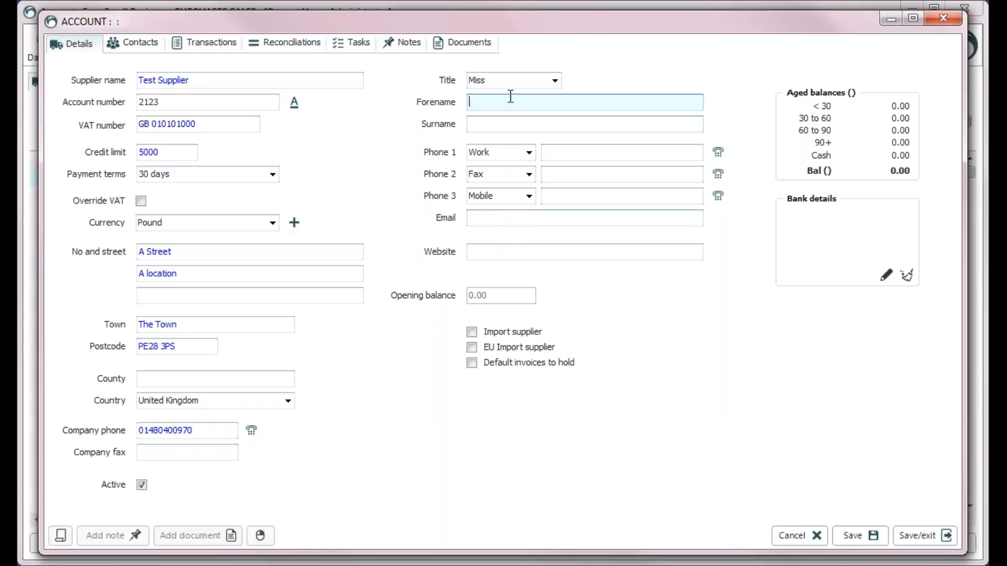
{"action": "key", "text": "Tab"}
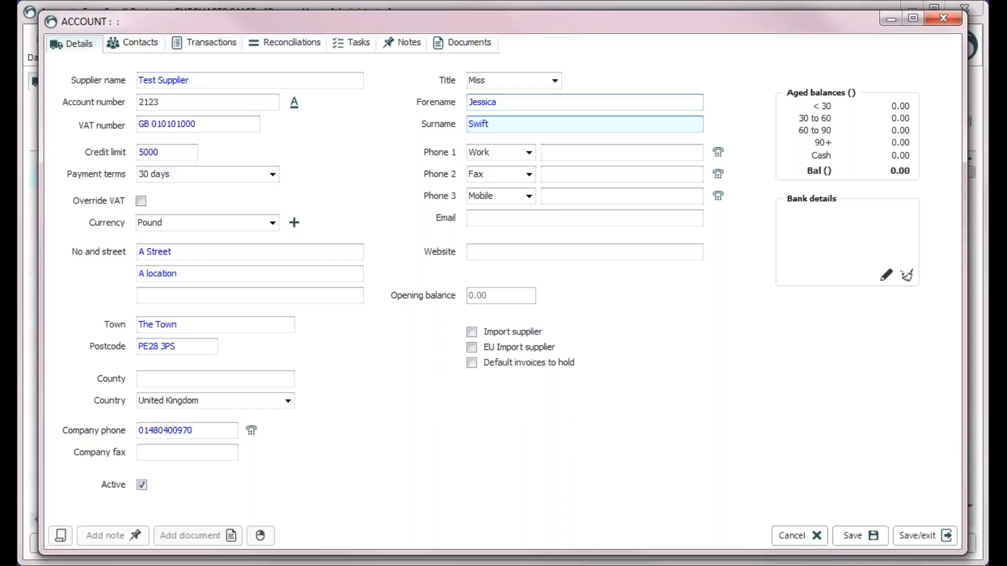
{"action": "left_click", "coordinate": [873, 541]}
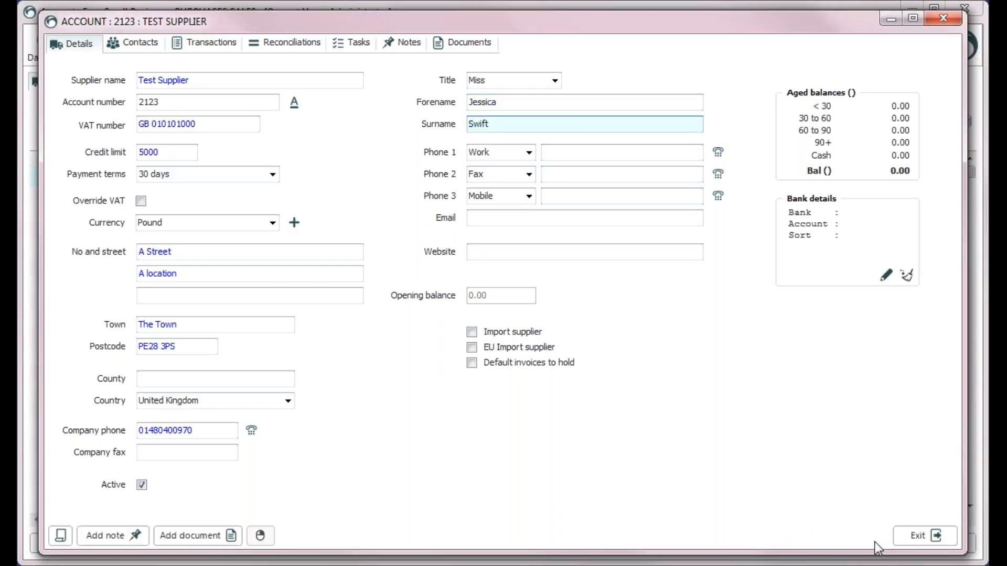
{"action": "left_click", "coordinate": [928, 536]}
Open Test Supplier via a 'test' filter, save a work phone number, and view its contacts
{"action": "type", "text": "test"}
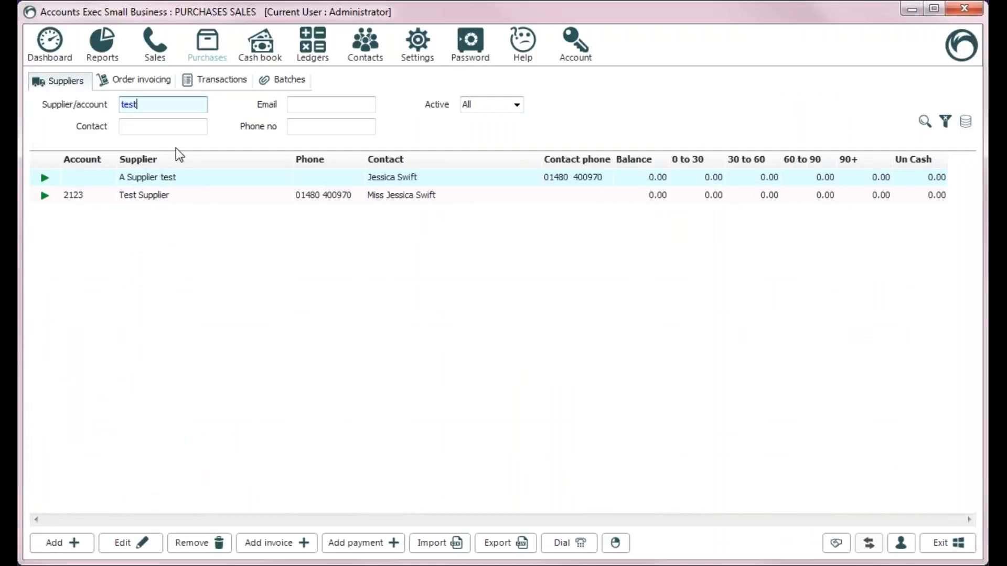
{"action": "double_click", "coordinate": [183, 200]}
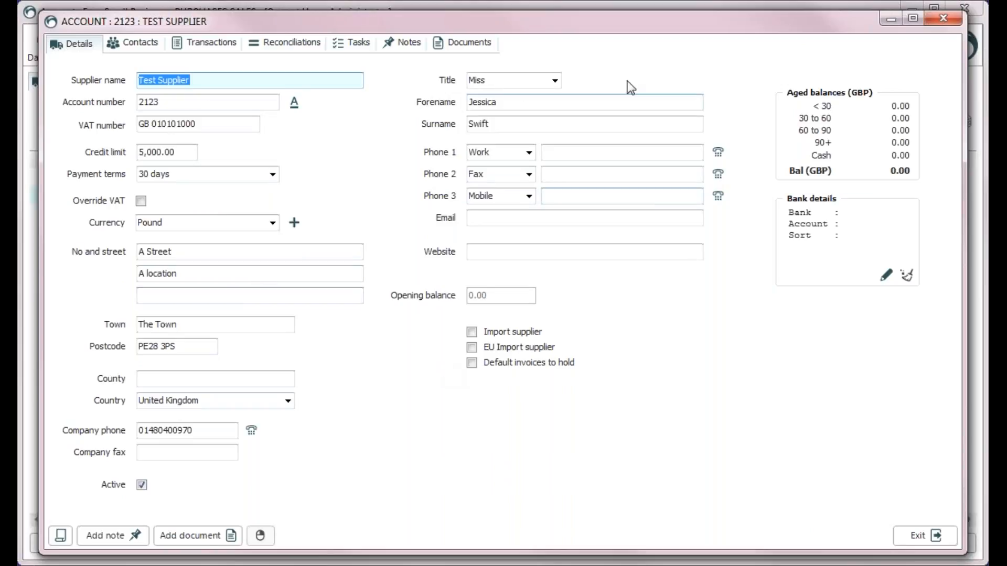
{"action": "left_click", "coordinate": [612, 154]}
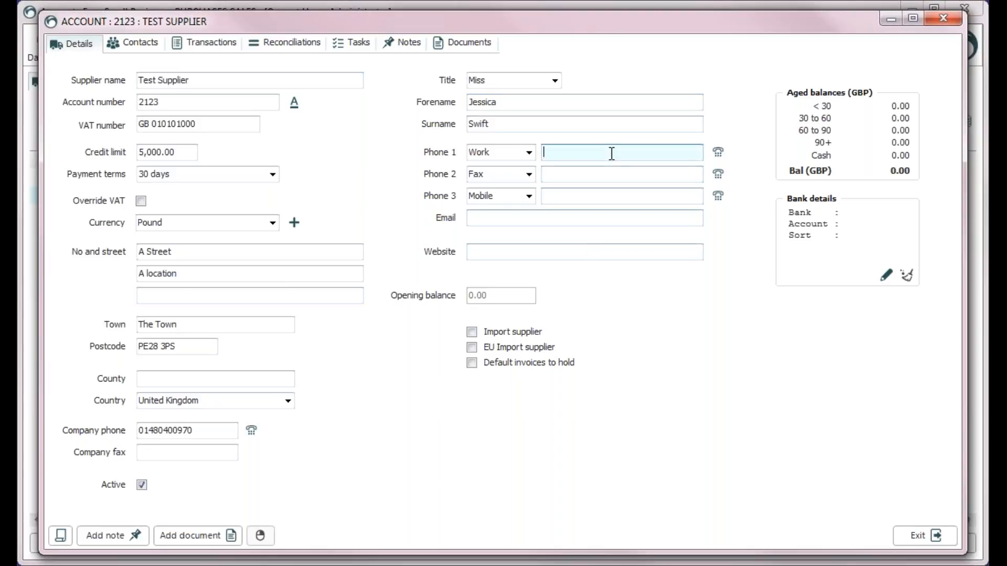
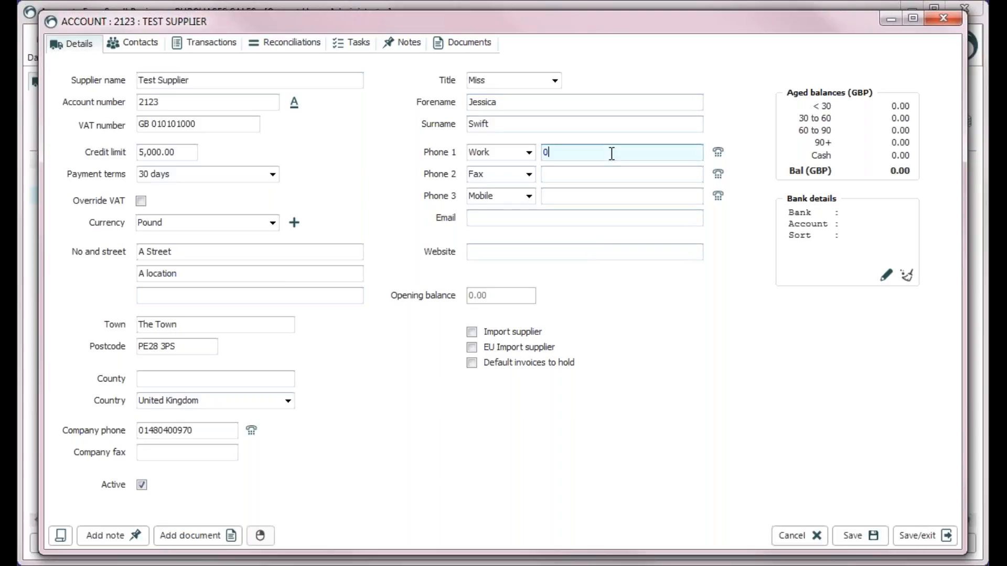
{"action": "left_click", "coordinate": [871, 535]}
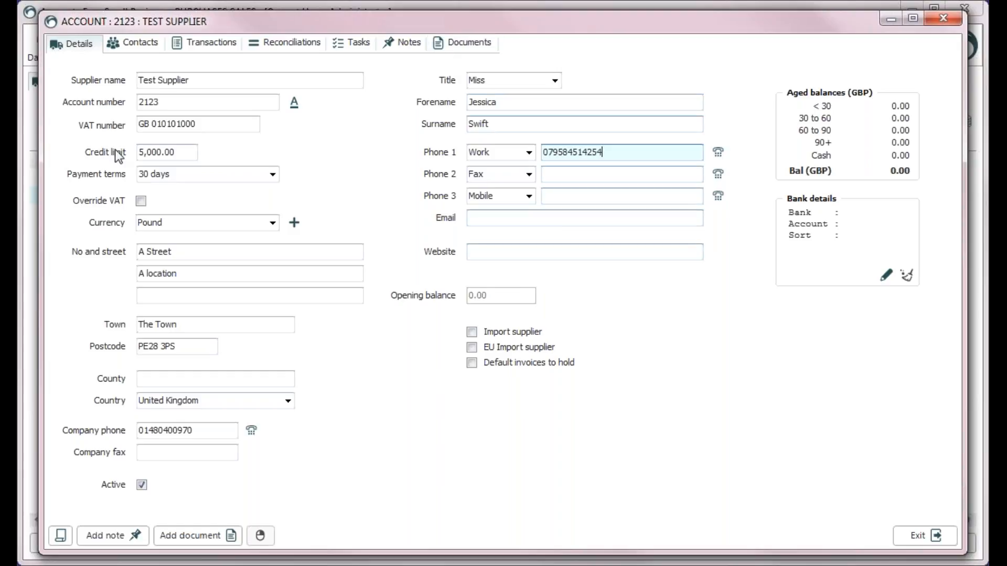
{"action": "left_click", "coordinate": [132, 43]}
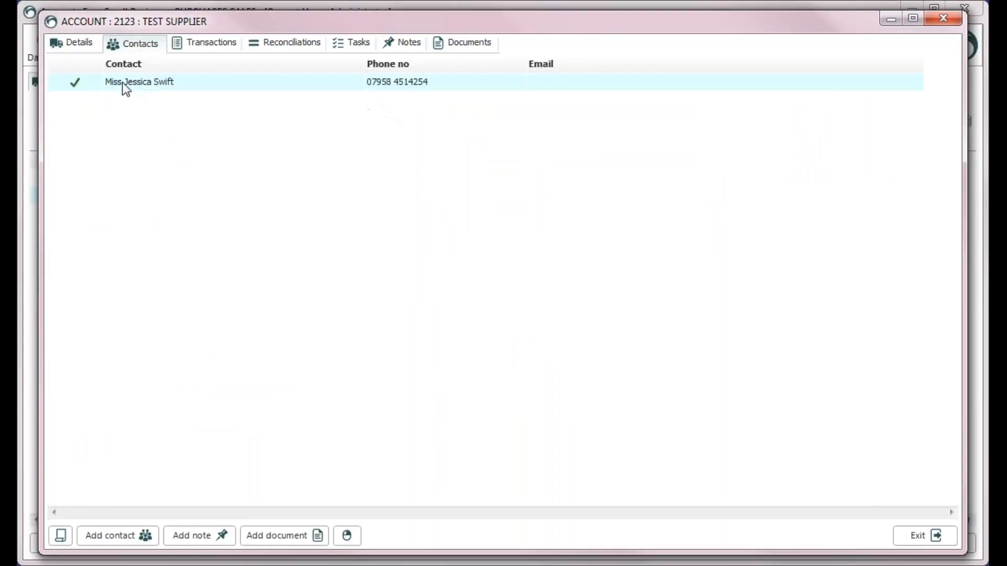
Link an existing contact to Test Supplier and make the first contact the default
{"action": "left_click", "coordinate": [97, 536]}
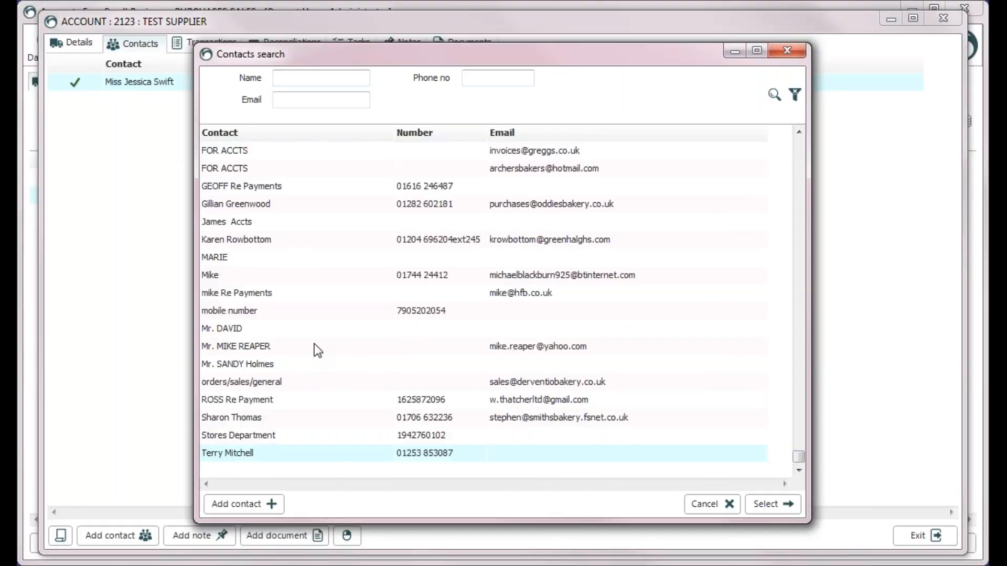
{"action": "double_click", "coordinate": [254, 238]}
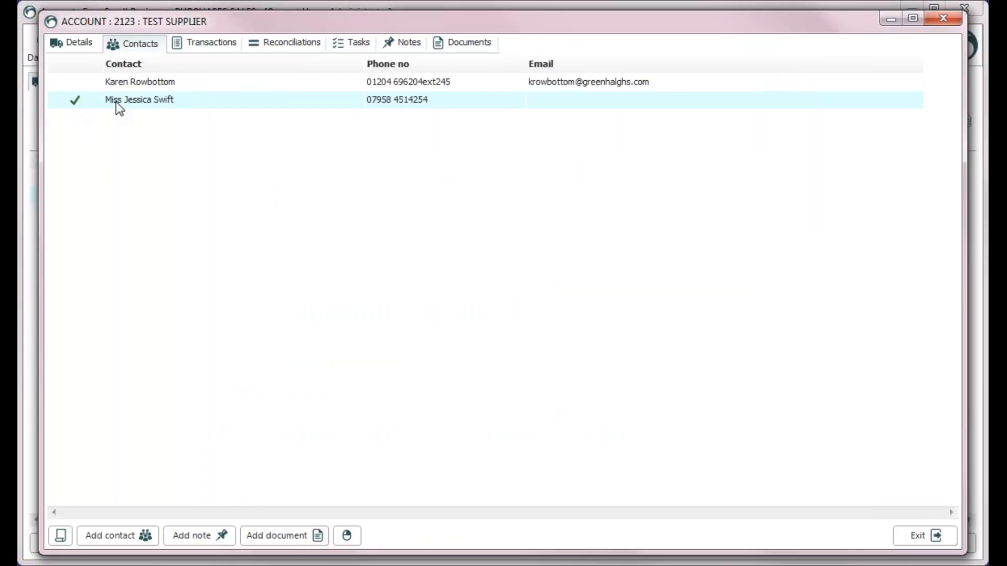
{"action": "right_click", "coordinate": [142, 83]}
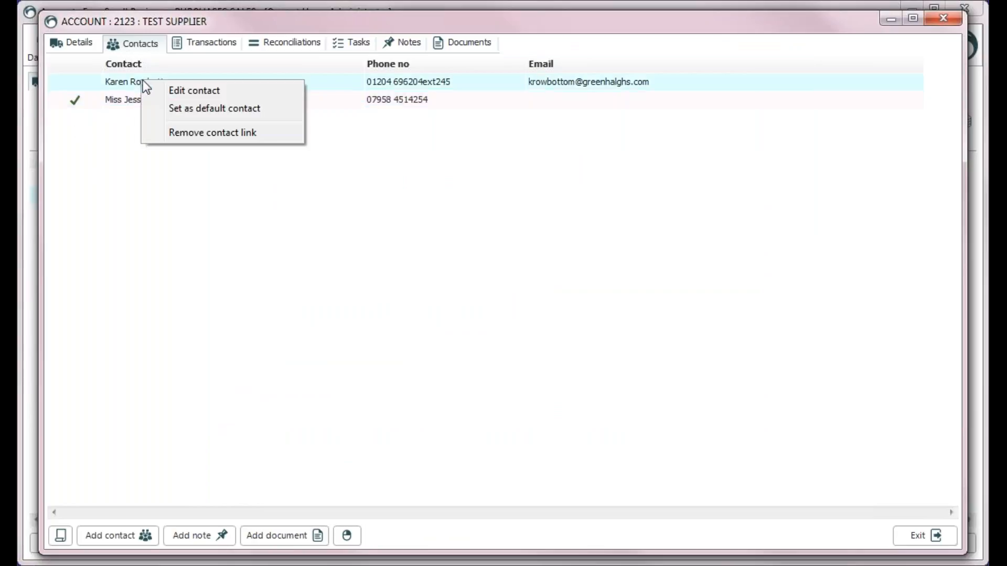
{"action": "left_click", "coordinate": [170, 111]}
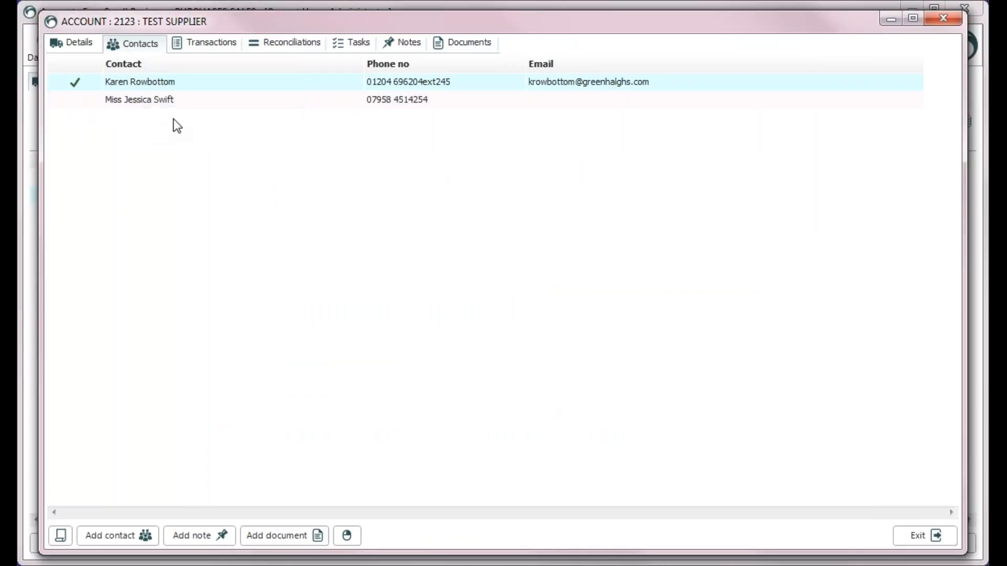
{"action": "left_click", "coordinate": [82, 45]}
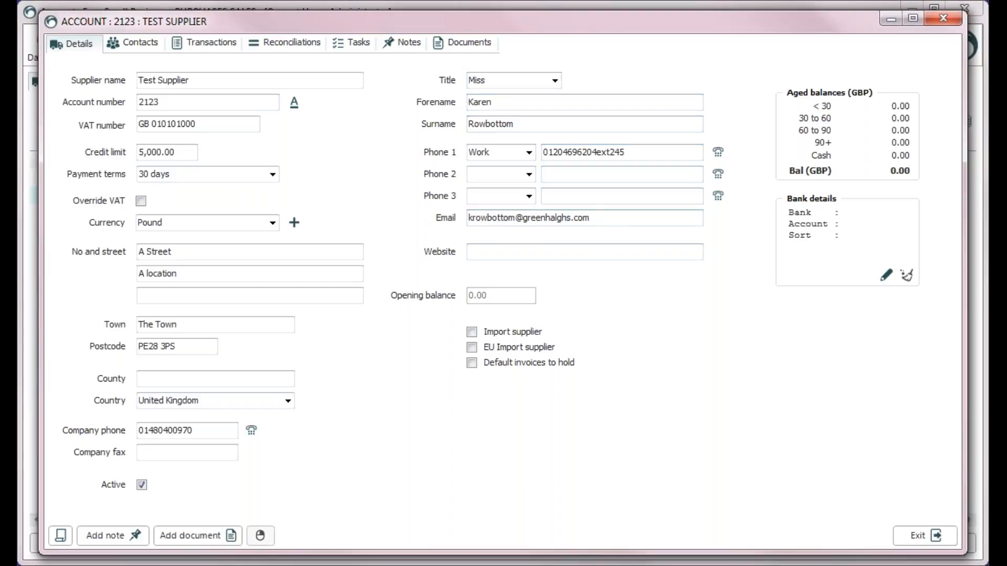
Make the second contact the default and confirm it on the details form
{"action": "left_click", "coordinate": [132, 44]}
{"action": "right_click", "coordinate": [112, 99]}
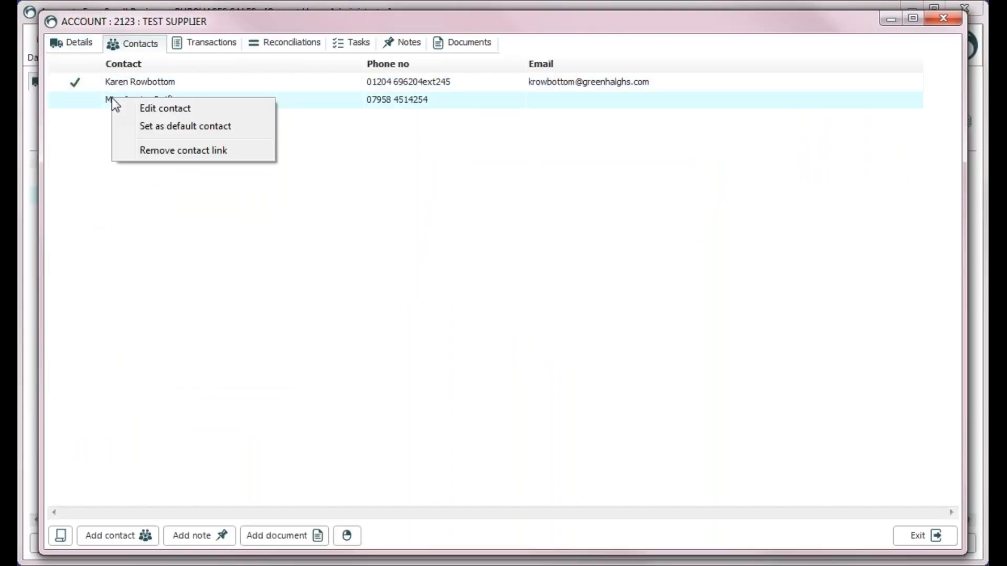
{"action": "left_click", "coordinate": [150, 125]}
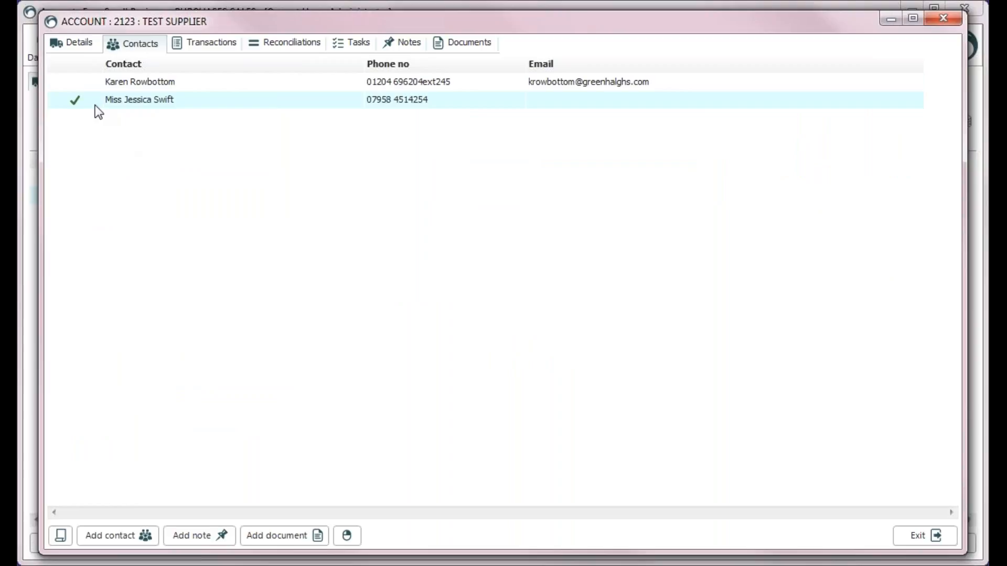
{"action": "left_click", "coordinate": [77, 45]}
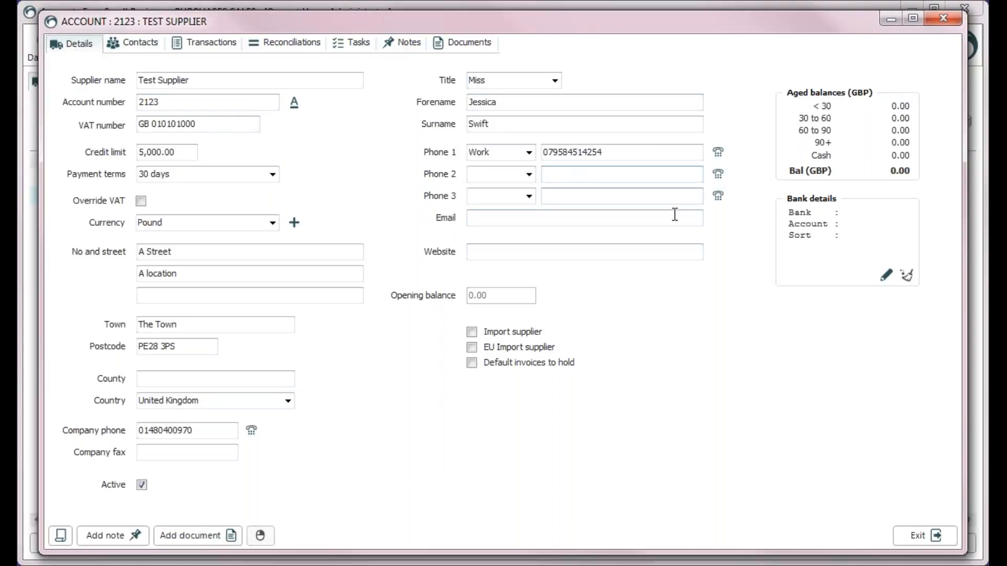
Add a second phone number of type Work and save the record
{"action": "left_click", "coordinate": [529, 174]}
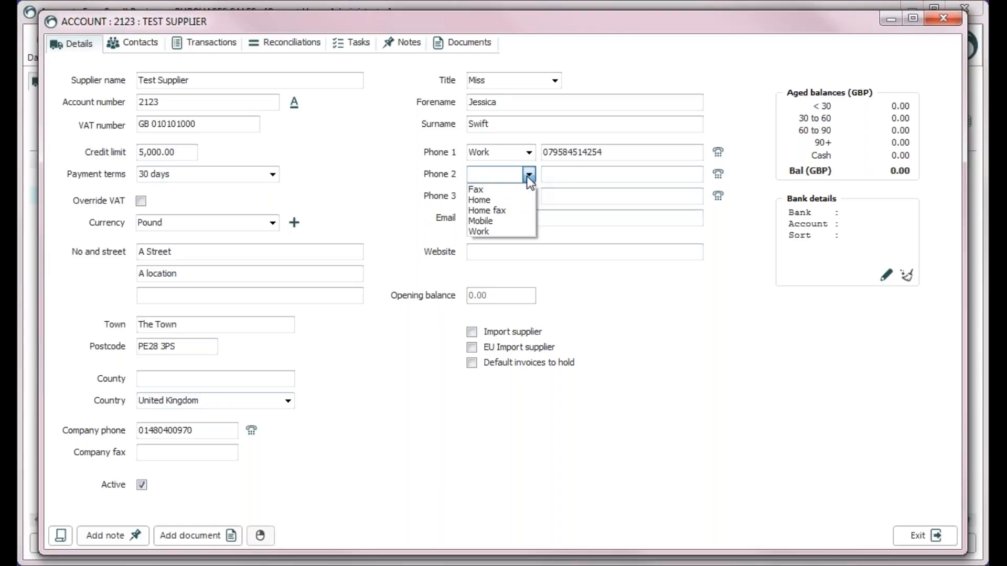
{"action": "left_click", "coordinate": [507, 232]}
{"action": "left_click", "coordinate": [549, 175]}
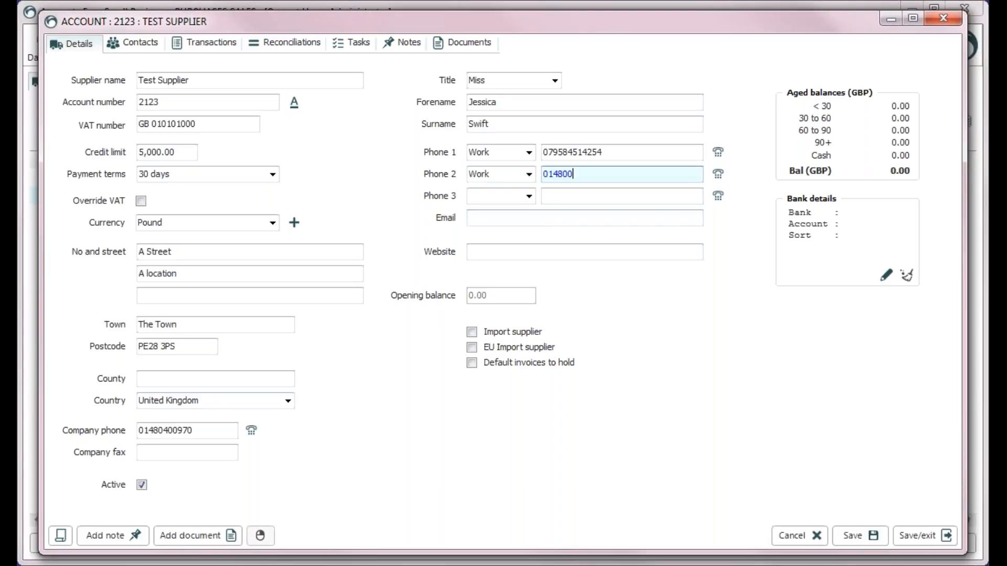
{"action": "left_click", "coordinate": [871, 535]}
Review the default contact's details, decline dialling the second number, and close the account
{"action": "left_click", "coordinate": [146, 47]}
{"action": "double_click", "coordinate": [211, 102]}
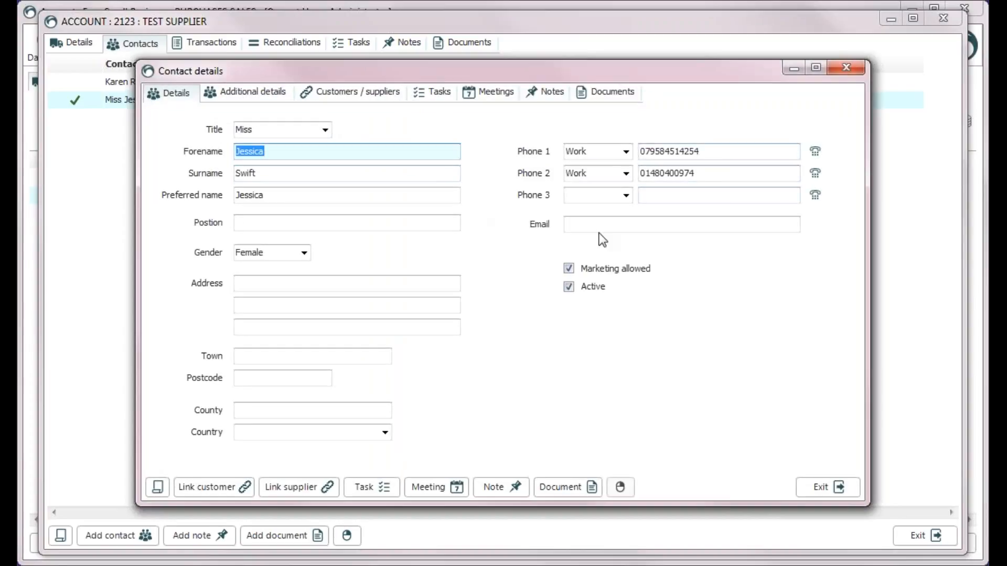
{"action": "left_click", "coordinate": [849, 492]}
{"action": "left_click", "coordinate": [94, 49]}
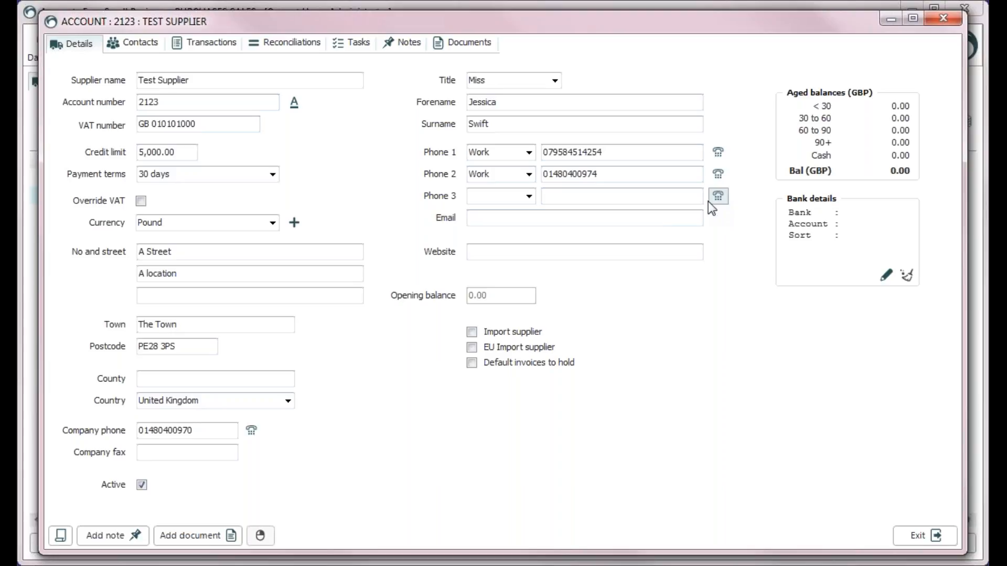
{"action": "left_click", "coordinate": [718, 174]}
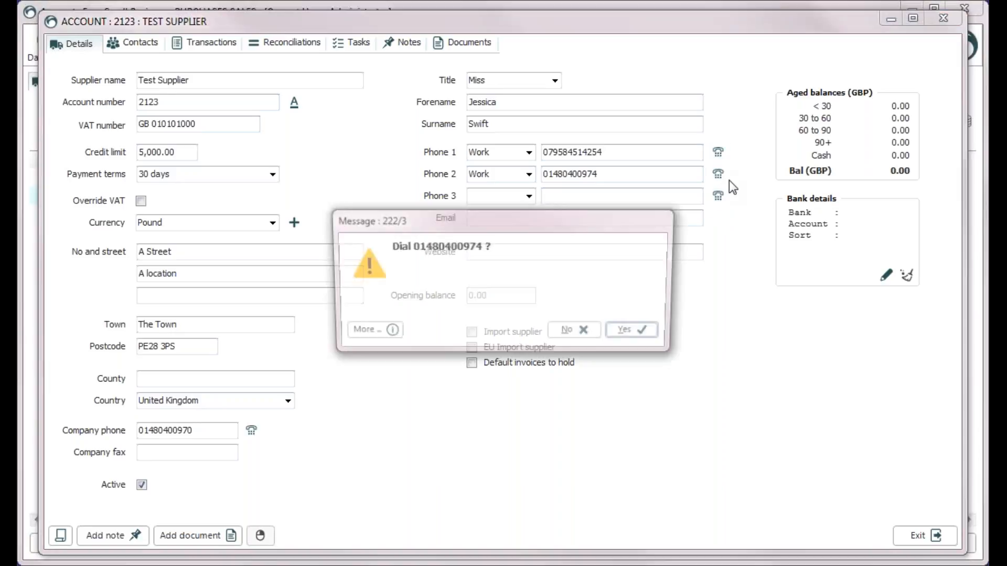
{"action": "left_click", "coordinate": [589, 334]}
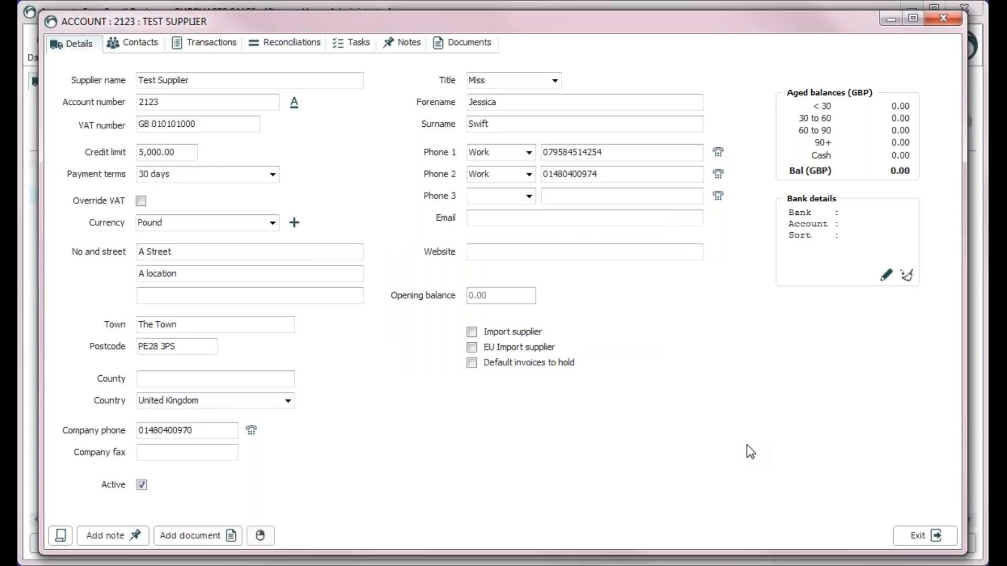
{"action": "left_click", "coordinate": [899, 541]}
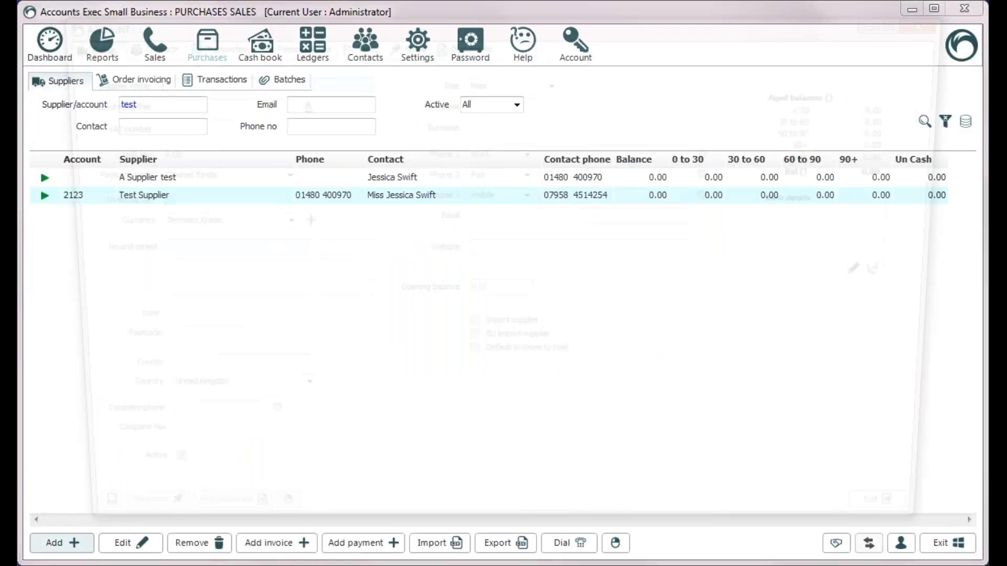
Create supplier 'A supplier', then find it by 'A su', open it and close it
{"action": "left_click", "coordinate": [54, 542]}
{"action": "type", "text": "A supplier"}
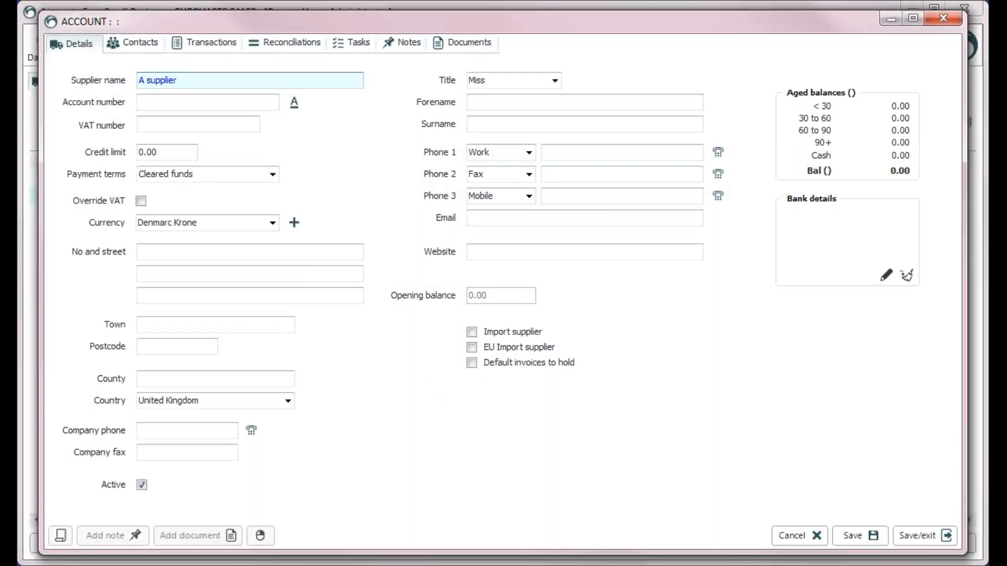
{"action": "left_click", "coordinate": [926, 536]}
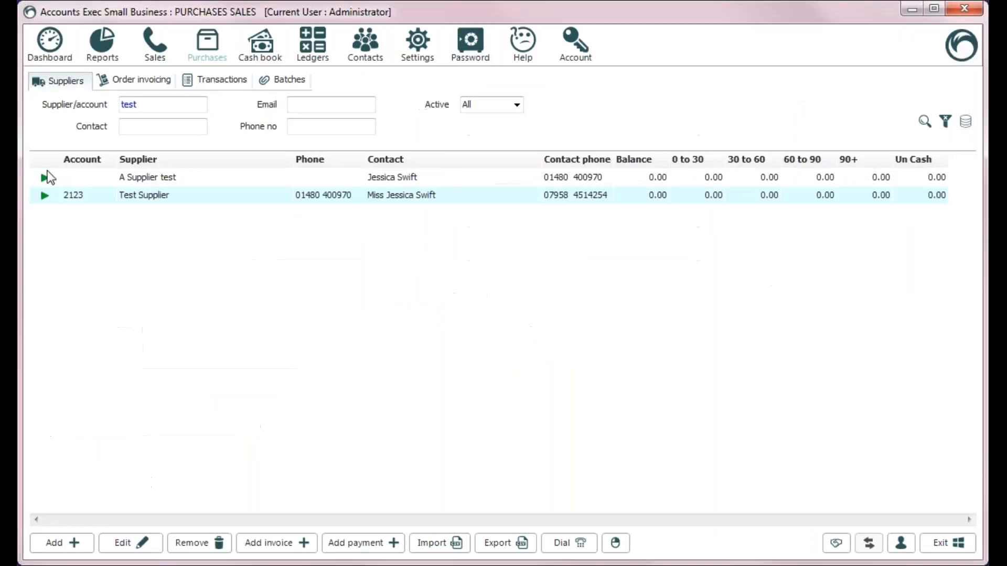
{"action": "double_click", "coordinate": [147, 105]}
{"action": "type", "text": "A su"}
{"action": "left_click", "coordinate": [126, 179]}
{"action": "double_click", "coordinate": [127, 179]}
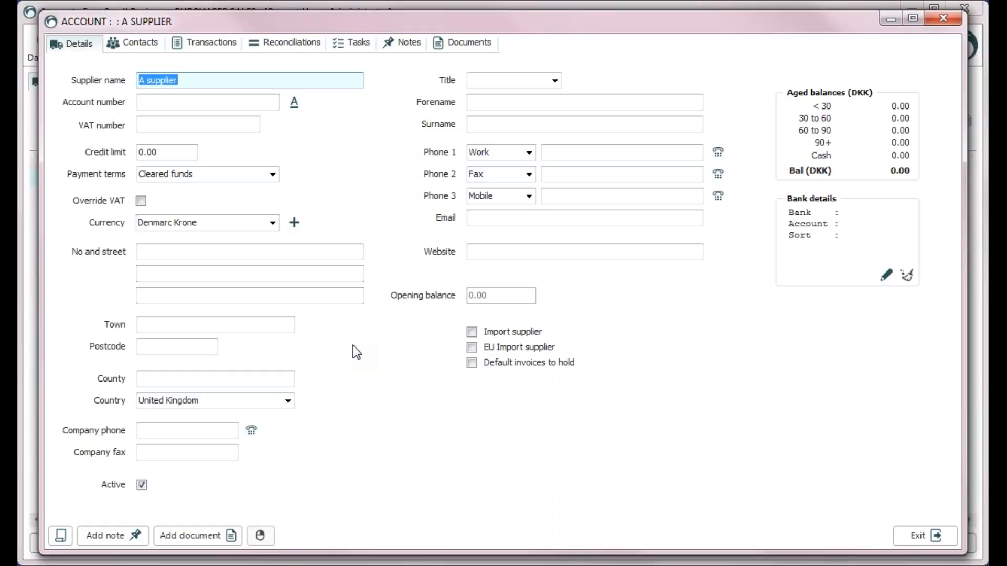
{"action": "left_click", "coordinate": [917, 535]}
Filter the supplier list by 'test' and open Test Supplier
{"action": "left_click", "coordinate": [172, 106]}
{"action": "type", "text": "test"}
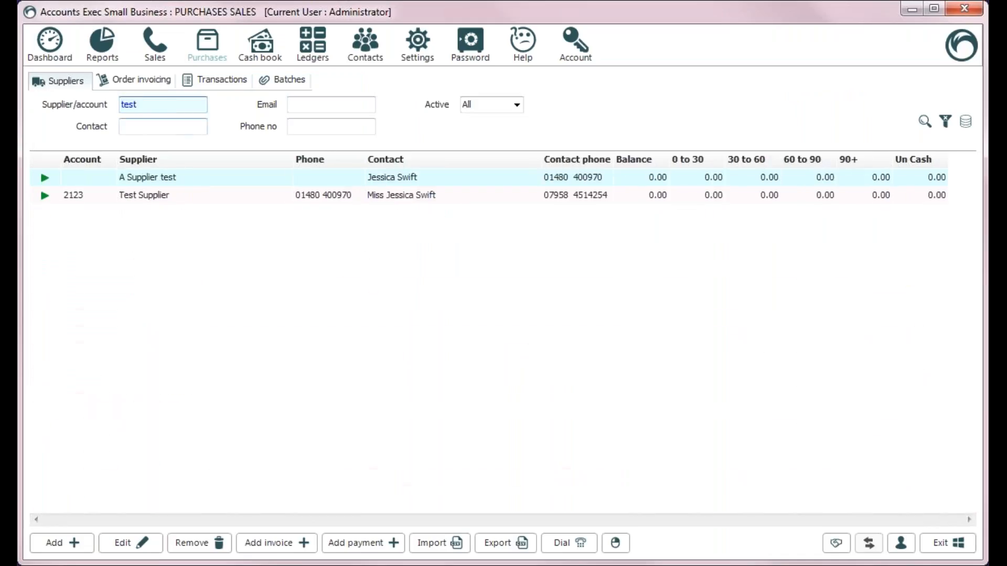
{"action": "left_click", "coordinate": [153, 194]}
{"action": "double_click", "coordinate": [153, 194]}
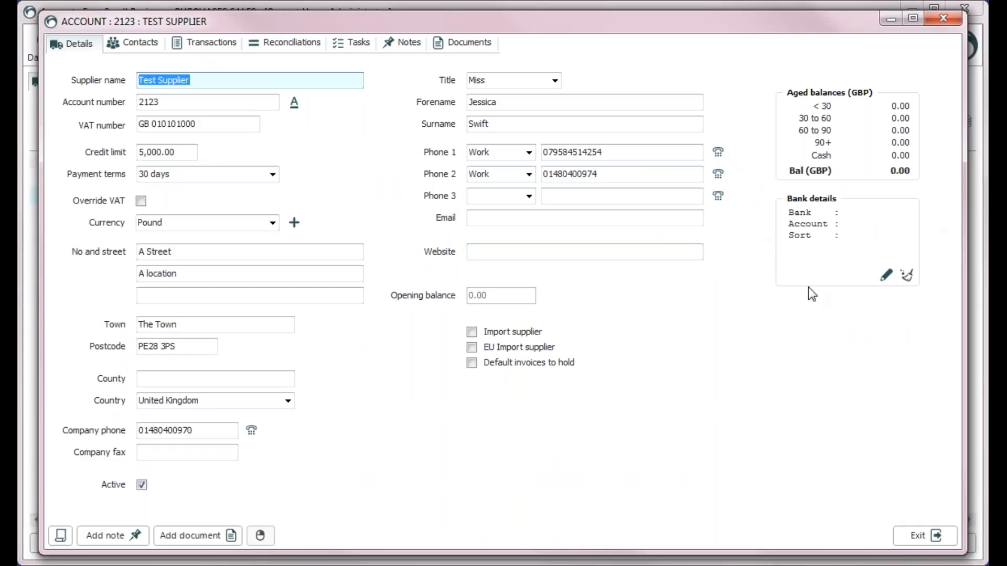
Open the bank details editor and enter bank Natwest with account name 'Test Supplier LTd'
{"action": "left_click", "coordinate": [864, 223]}
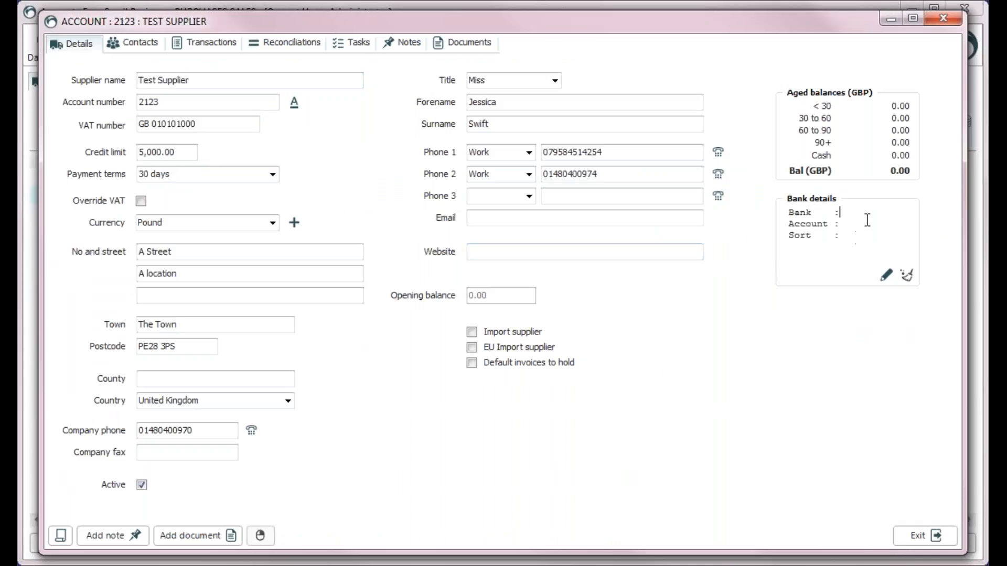
{"action": "left_click", "coordinate": [872, 237]}
{"action": "left_click", "coordinate": [886, 275]}
{"action": "type", "text": "N"}
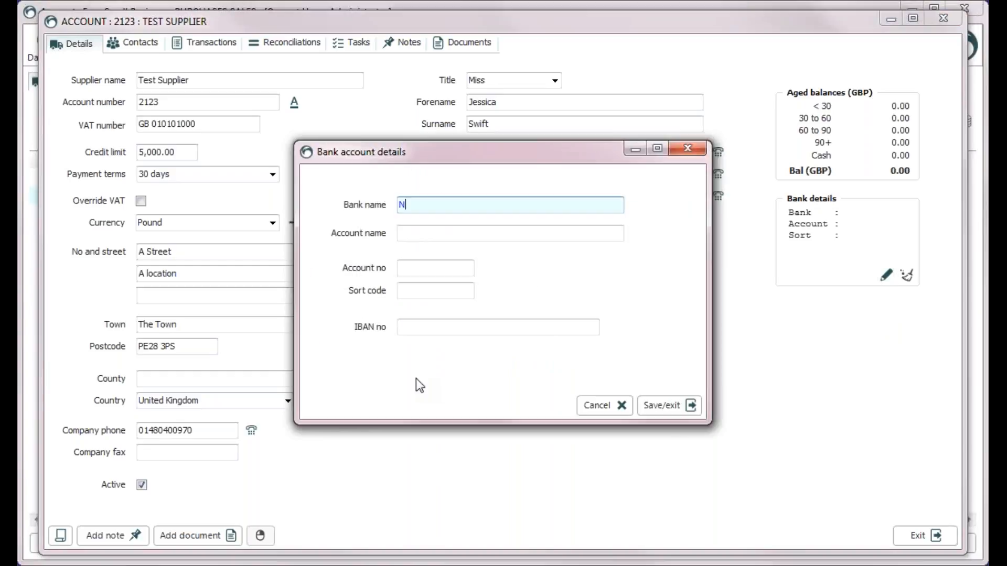
{"action": "type", "text": "atwest"}
{"action": "key", "text": "Tab"}
{"action": "type", "text": "A"}
{"action": "key", "text": "BackSpace"}
{"action": "type", "text": "Test"}
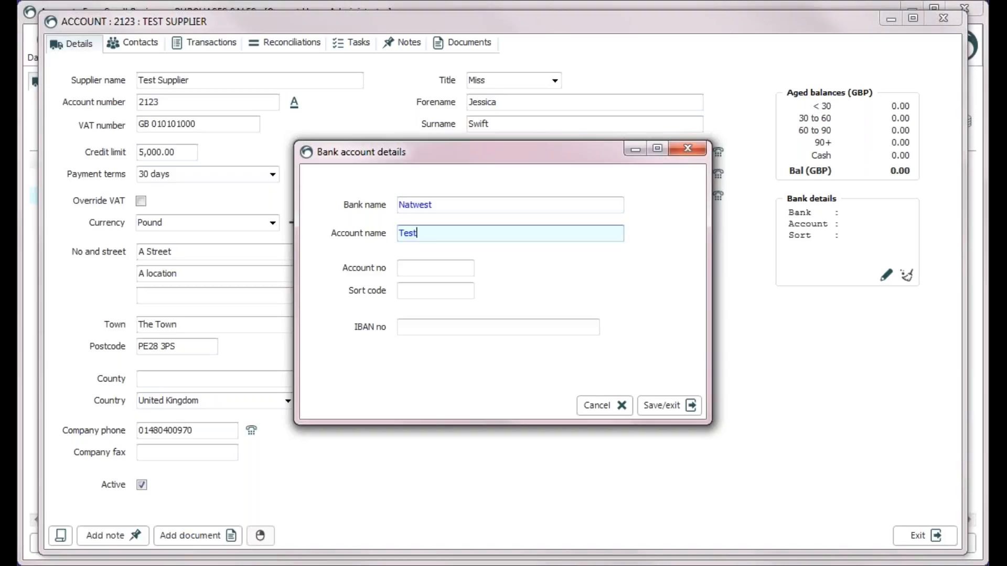
{"action": "type", "text": " Supplier LTd"}
Enter the bank account number and sort code, save, and close the account
{"action": "key", "text": "Tab"}
{"action": "type", "text": "123"}
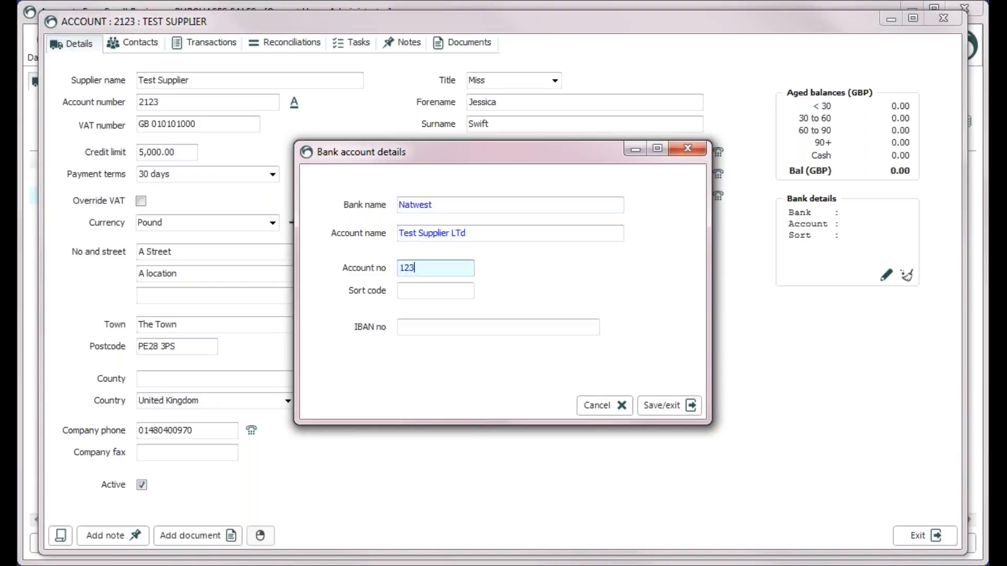
{"action": "type", "text": "45678"}
{"action": "key", "text": "Tab"}
{"action": "type", "text": "1"}
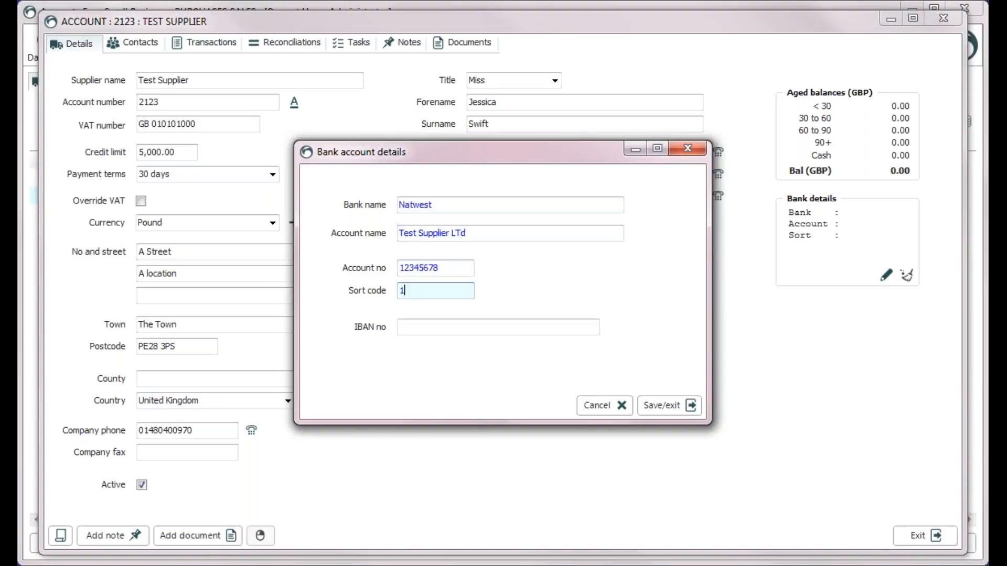
{"action": "type", "text": "23456"}
{"action": "key", "text": "Tab"}
{"action": "left_click", "coordinate": [692, 407]}
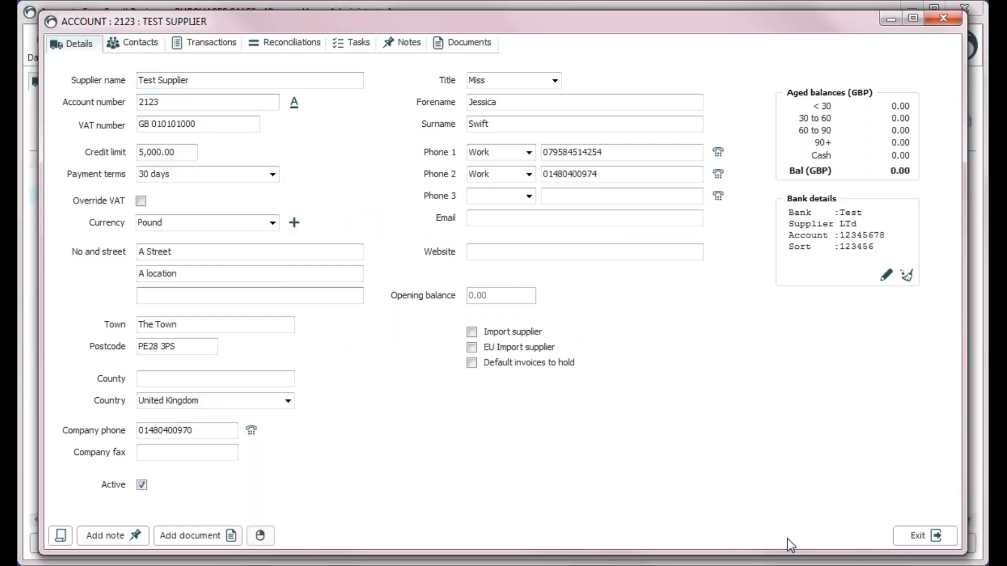
{"action": "left_click", "coordinate": [919, 536]}
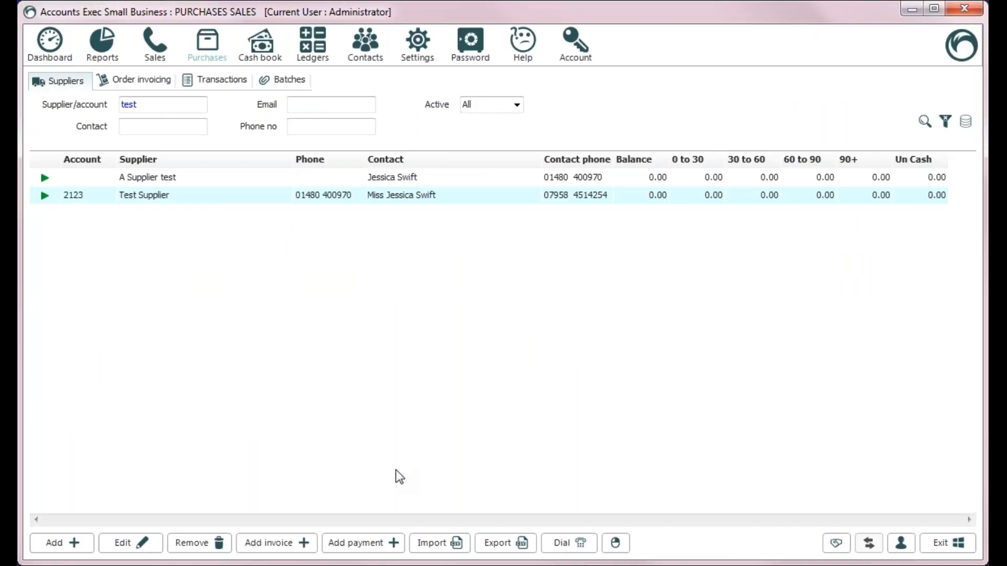
Clear the supplier filter and try searching suppliers by the name 'test'
{"action": "double_click", "coordinate": [191, 105]}
{"action": "key", "text": "BackSpace"}
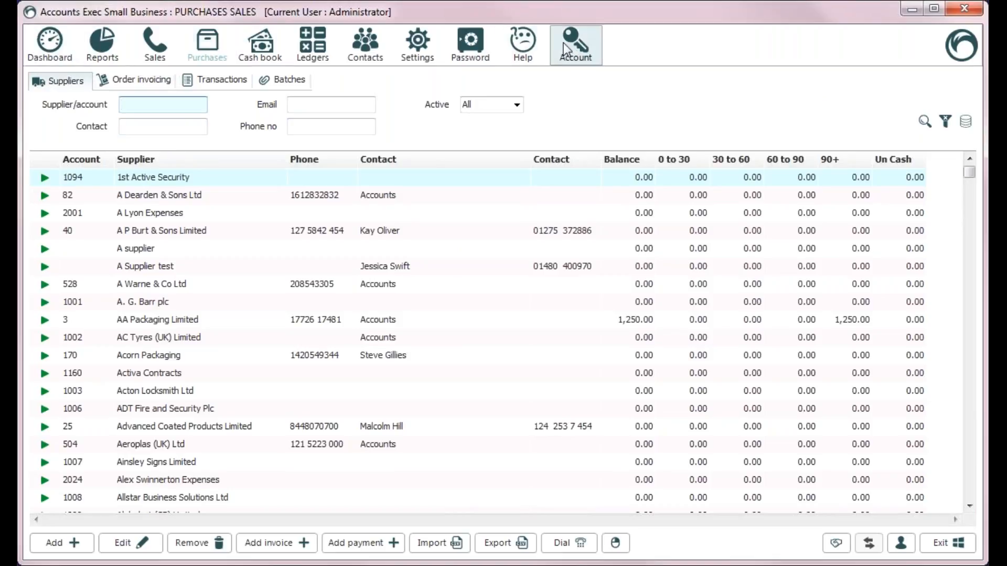
{"action": "left_click", "coordinate": [159, 44]}
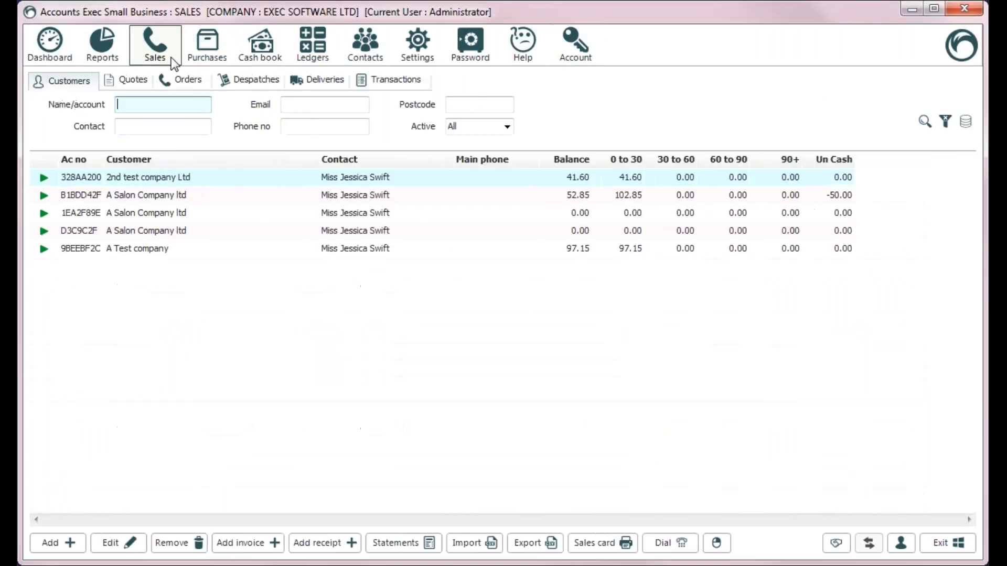
{"action": "left_click", "coordinate": [198, 54]}
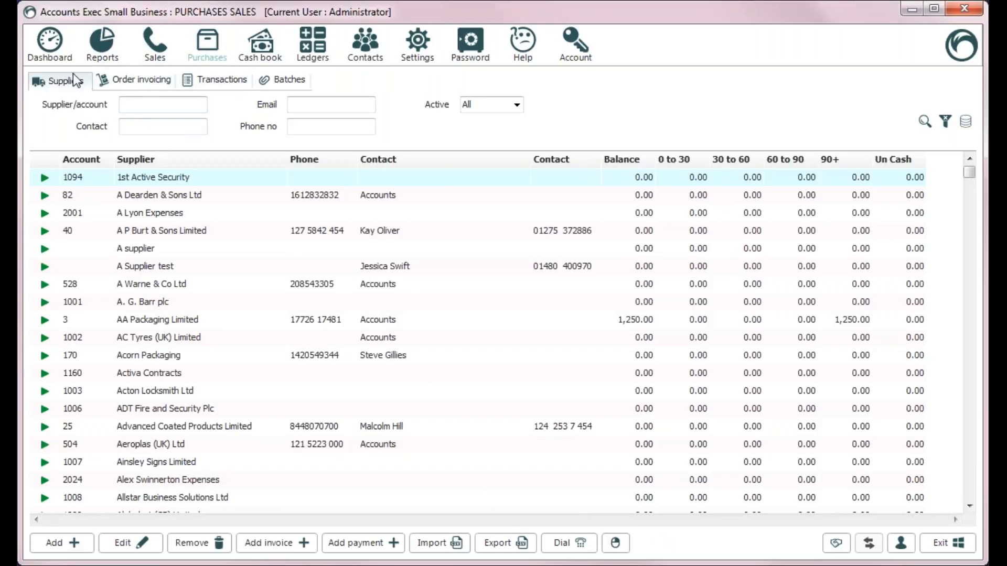
{"action": "left_click", "coordinate": [138, 104]}
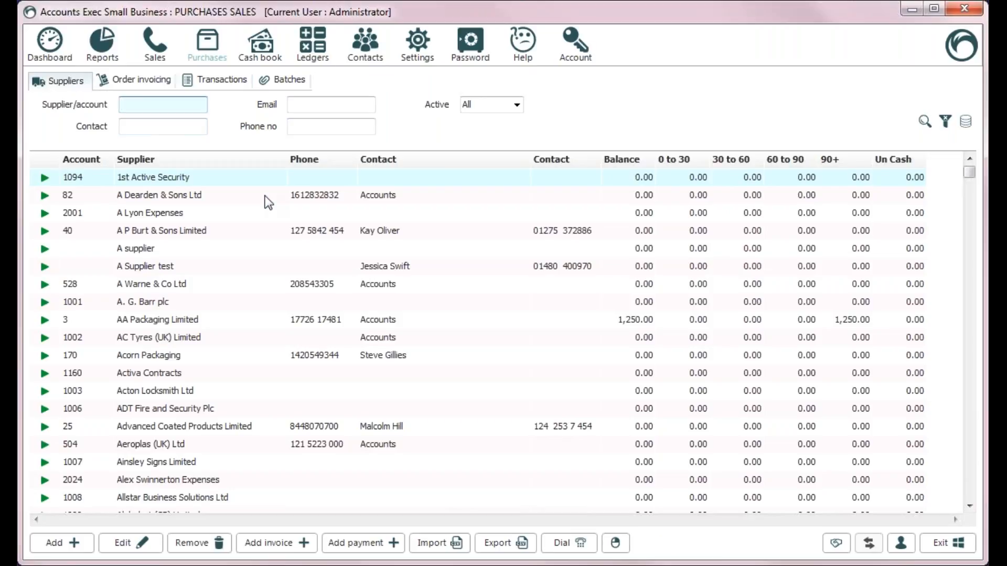
{"action": "type", "text": "test"}
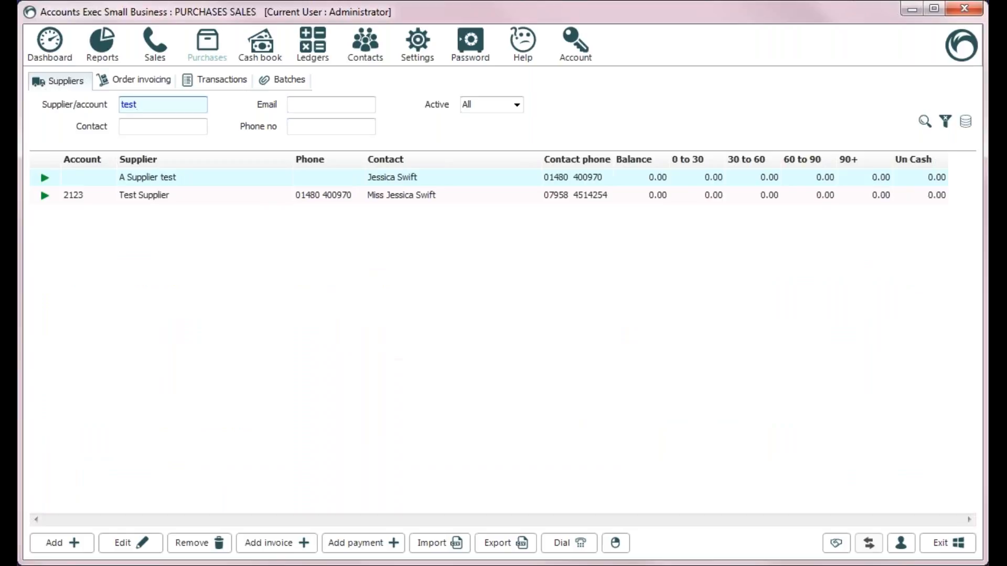
{"action": "key", "text": "BackSpace"}
{"action": "key", "text": "BackSpace"}
{"action": "key", "text": "BackSpace"}
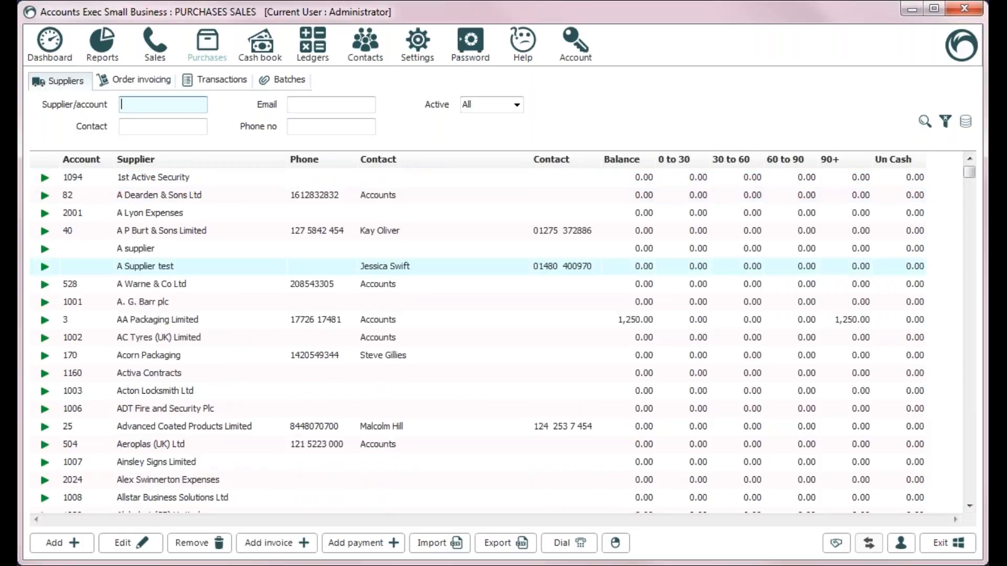
{"action": "type", "text": "test"}
{"action": "key", "text": "BackSpace"}
{"action": "key", "text": "BackSpace"}
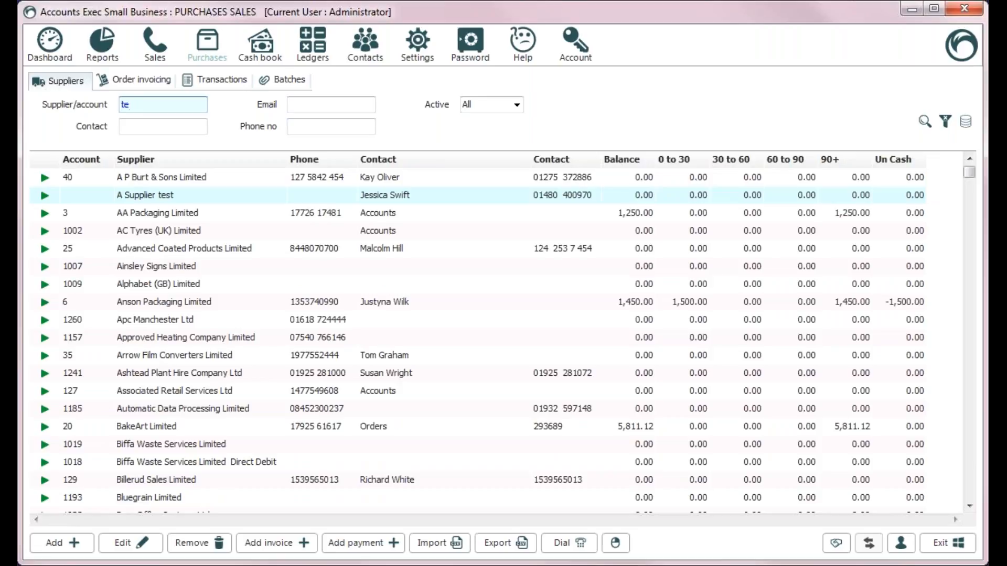
{"action": "key", "text": "BackSpace"}
{"action": "key", "text": "BackSpace"}
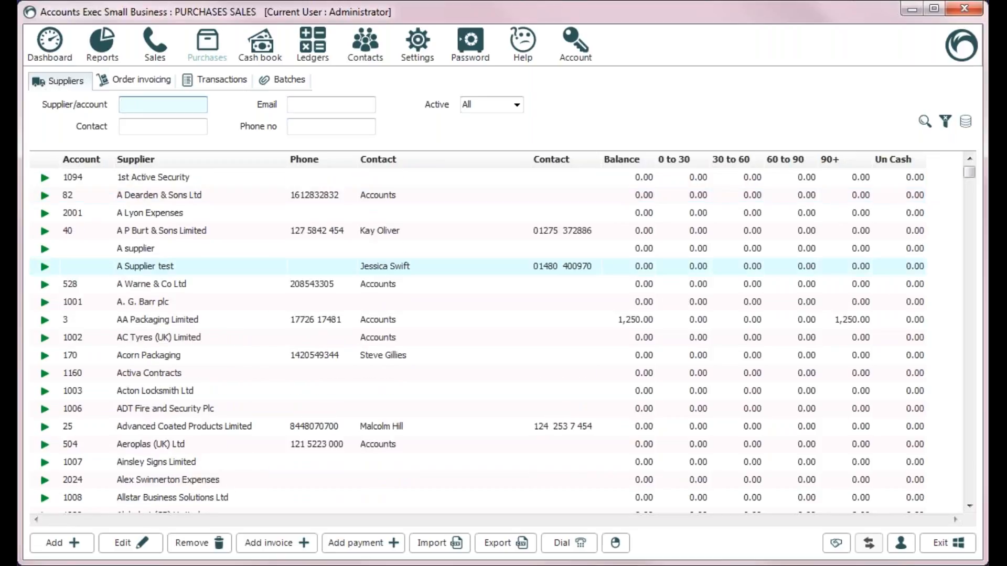
Search by contact name, locate Test Supplier by its account number, then show purchase transactions
{"action": "left_click", "coordinate": [163, 126]}
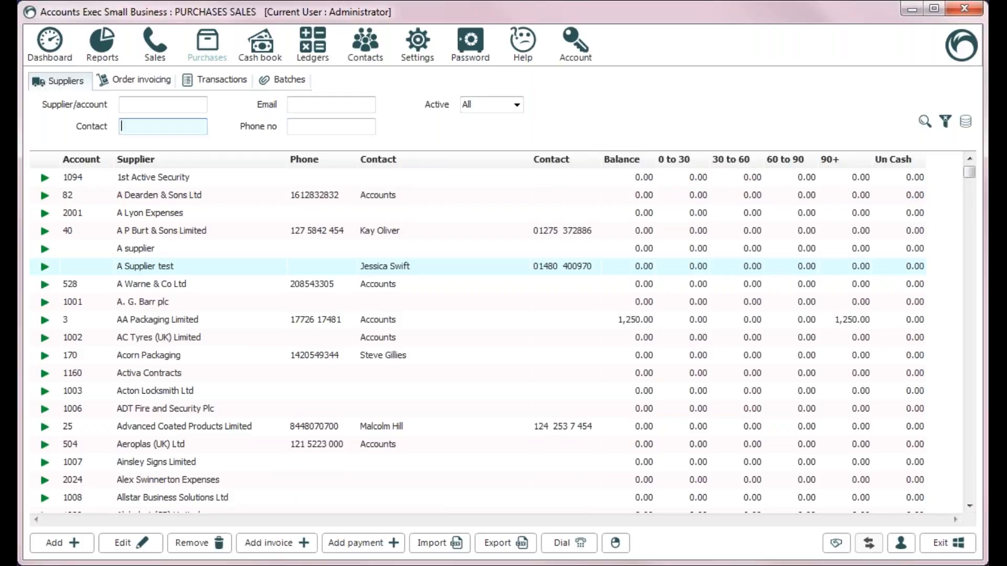
{"action": "type", "text": "jess"}
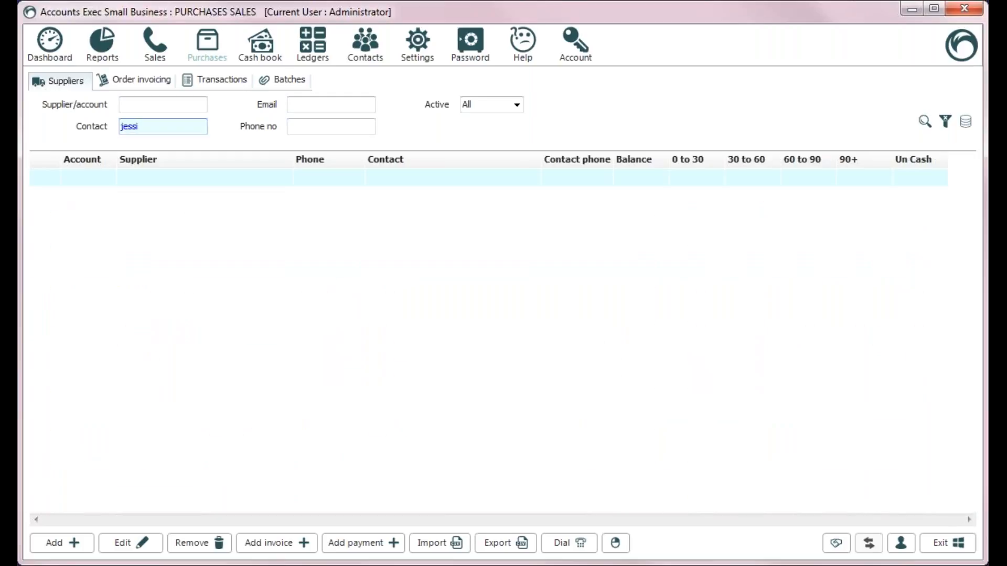
{"action": "left_click", "coordinate": [945, 121]}
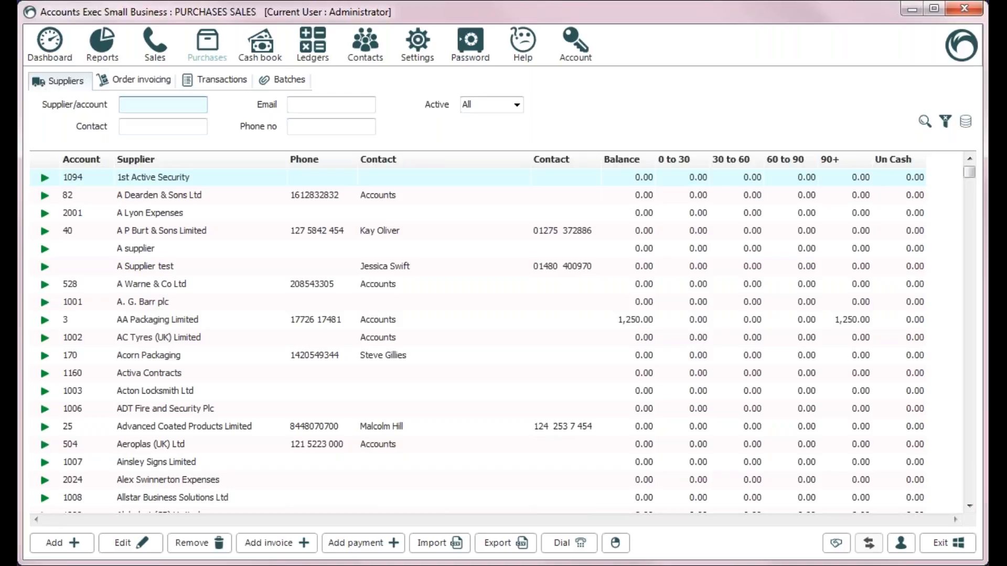
{"action": "type", "text": "test"}
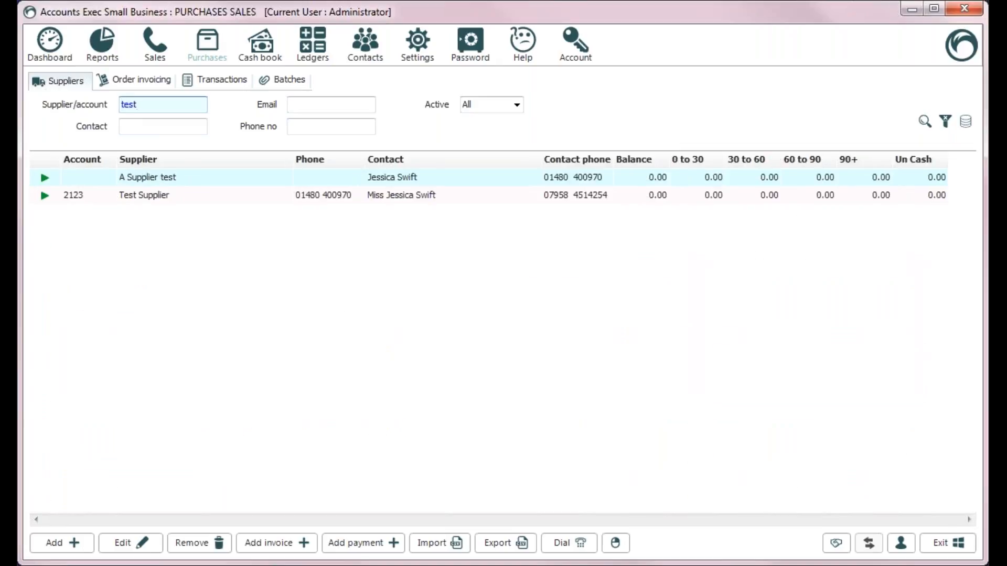
{"action": "key", "text": "BackSpace"}
{"action": "key", "text": "BackSpace"}
{"action": "key", "text": "BackSpace"}
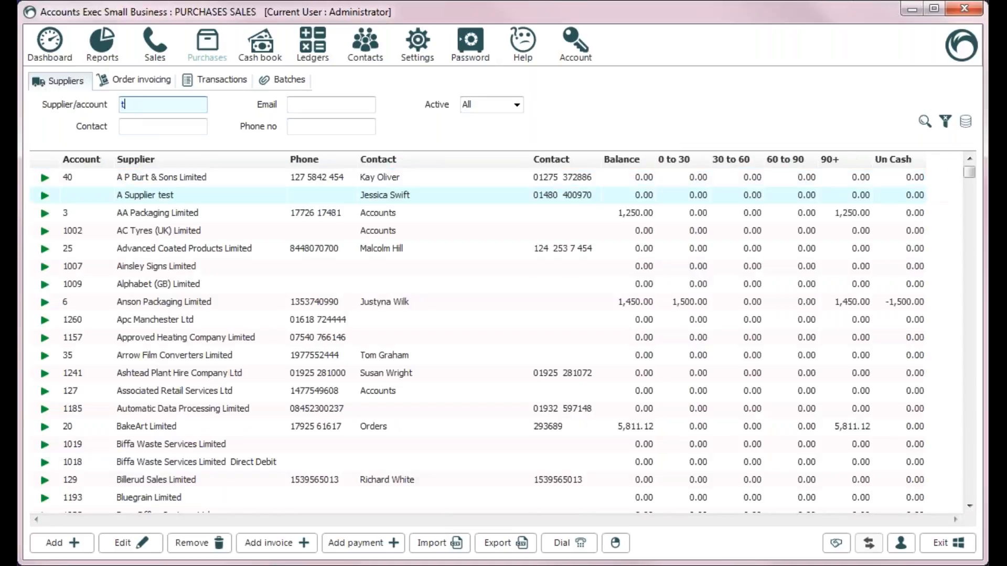
{"action": "key", "text": "BackSpace"}
{"action": "type", "text": "2123"}
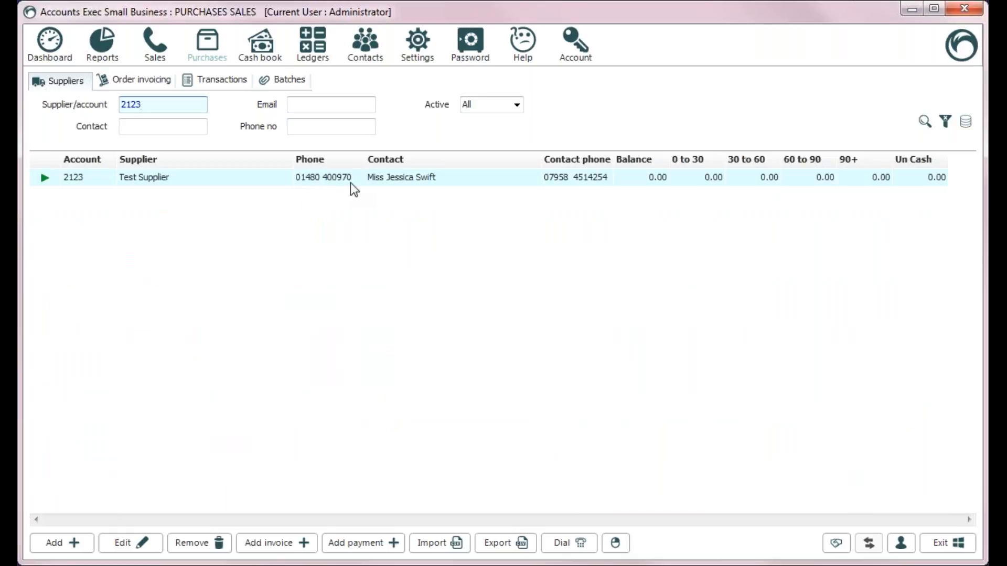
{"action": "left_click", "coordinate": [229, 78]}
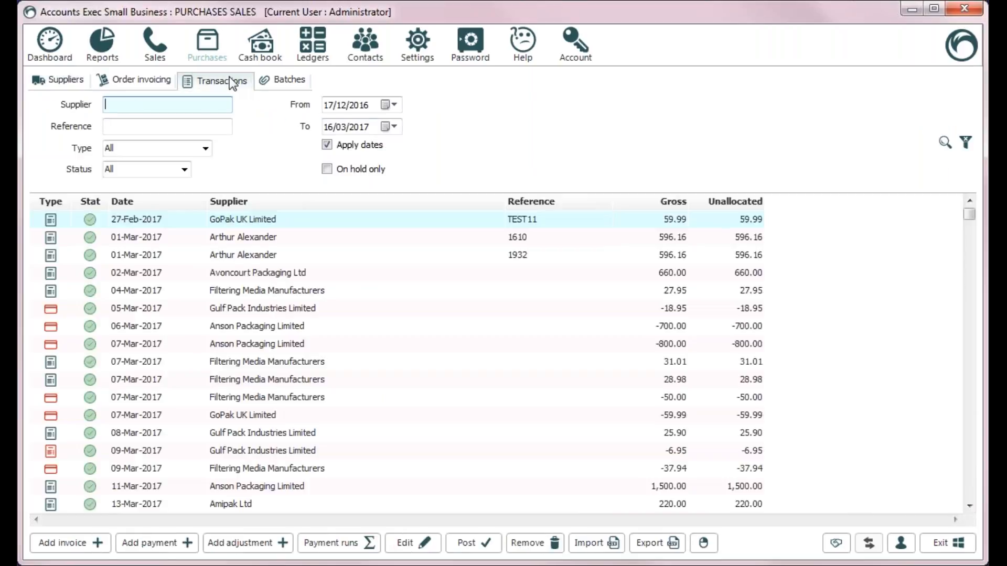
Open an Add purchase invoice form for Test Supplier from its row's context menu
{"action": "left_click", "coordinate": [61, 83]}
{"action": "right_click", "coordinate": [368, 178]}
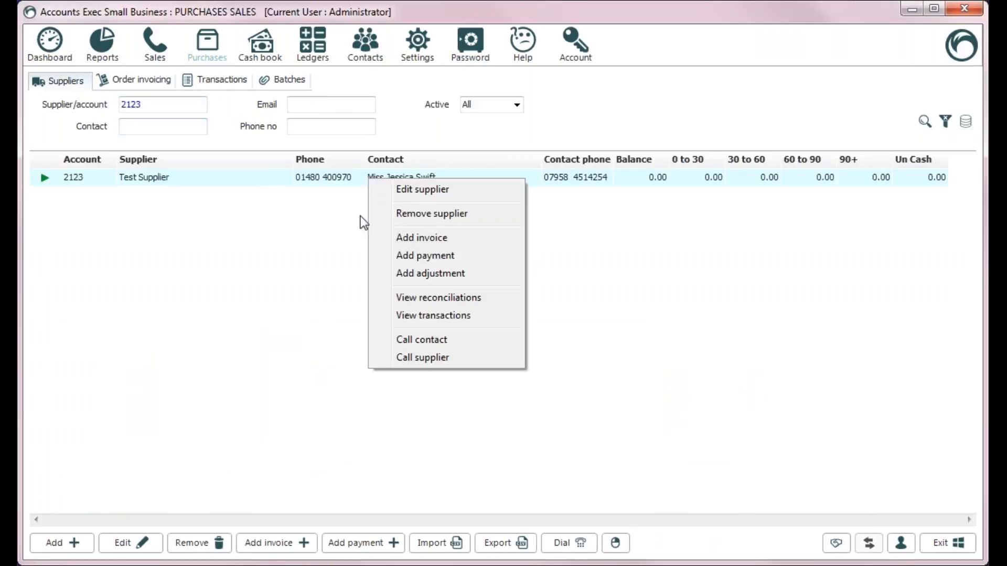
{"action": "left_click", "coordinate": [282, 461]}
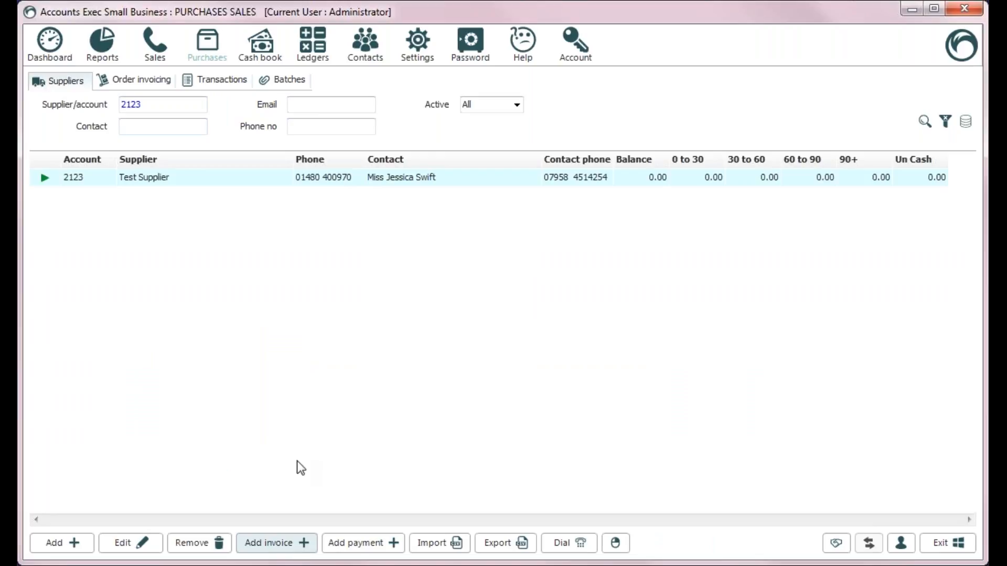
{"action": "right_click", "coordinate": [389, 183]}
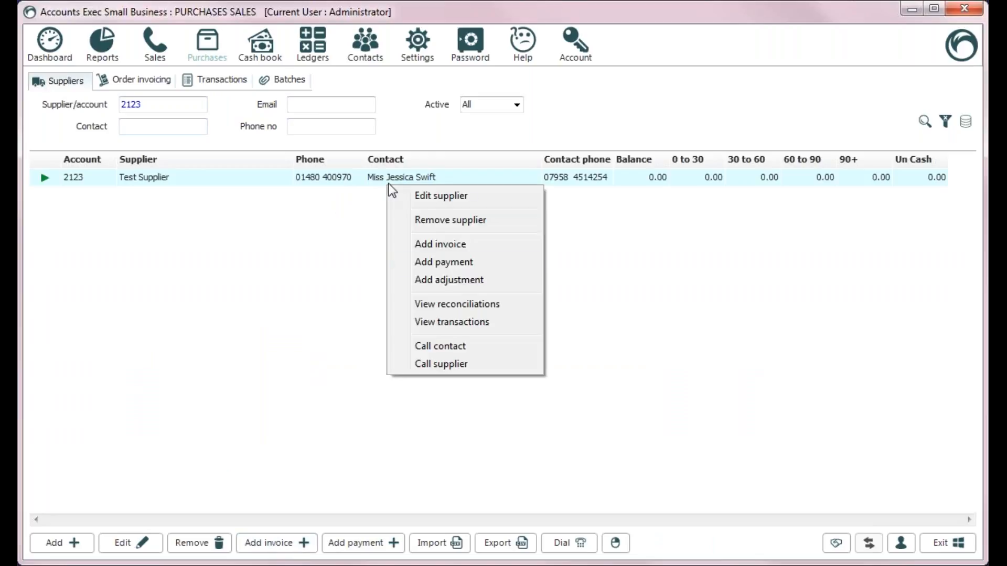
{"action": "left_click", "coordinate": [455, 247]}
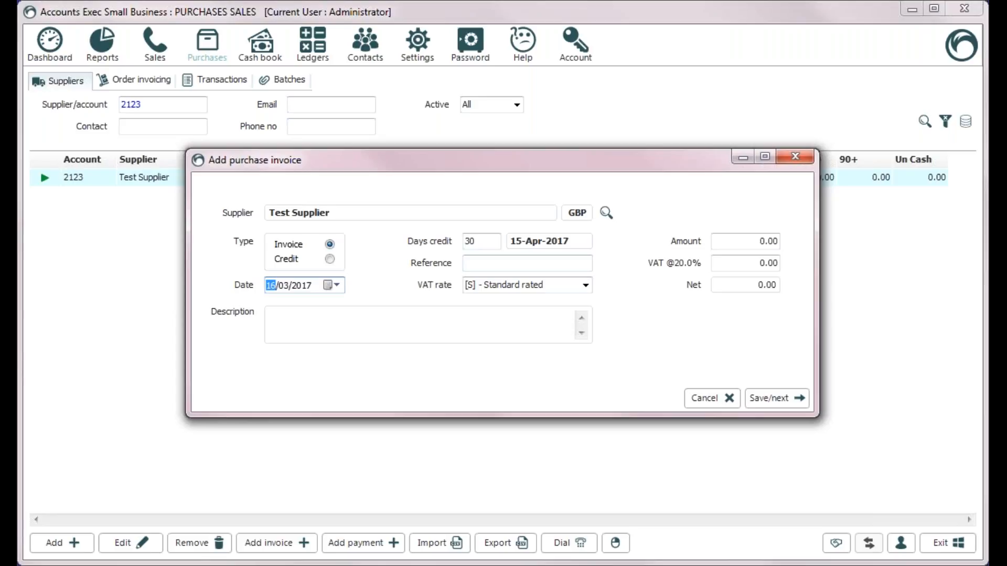
Set the invoice date to 11/03/2017 and enter reference TESTREF
{"action": "type", "text": "11"}
{"action": "key", "text": "Tab"}
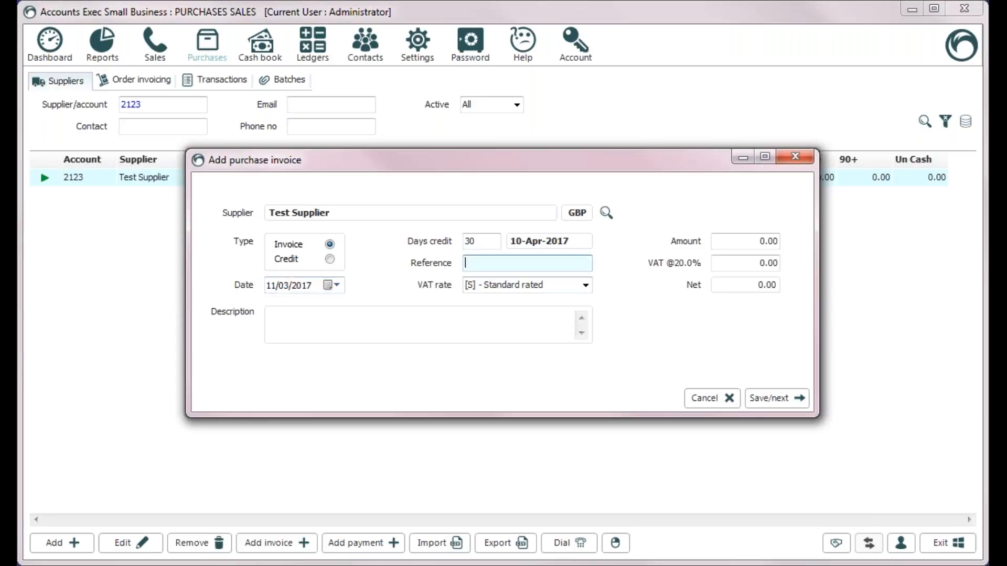
{"action": "left_click", "coordinate": [283, 286]}
{"action": "key", "text": "Left"}
{"action": "key", "text": "Right"}
{"action": "key", "text": "Right"}
{"action": "key", "text": "Left"}
{"action": "key", "text": "Left"}
{"action": "key", "text": "Right"}
{"action": "key", "text": "Right"}
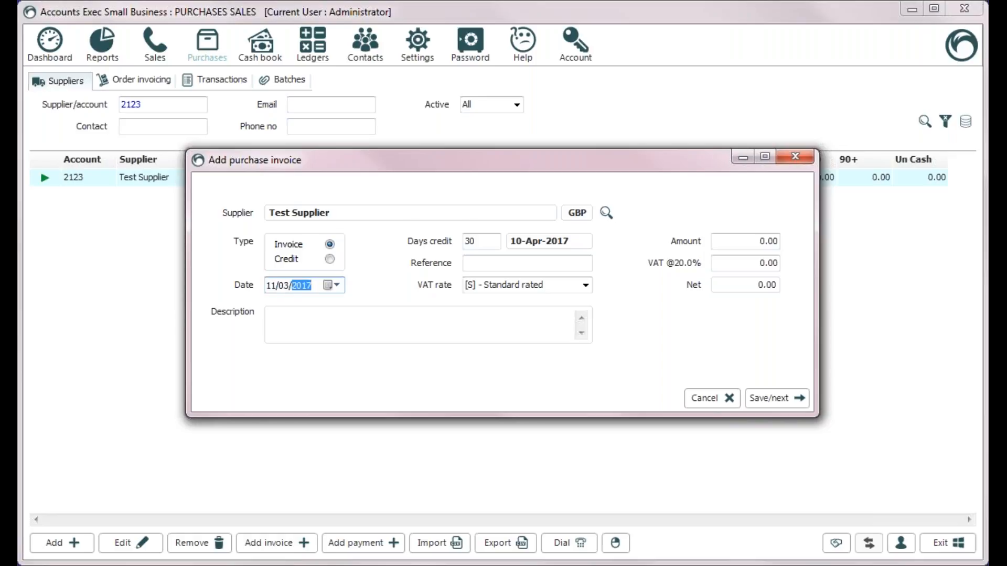
{"action": "key", "text": "Left"}
{"action": "key", "text": "Left"}
{"action": "key", "text": "Right"}
{"action": "key", "text": "Right"}
{"action": "key", "text": "Tab"}
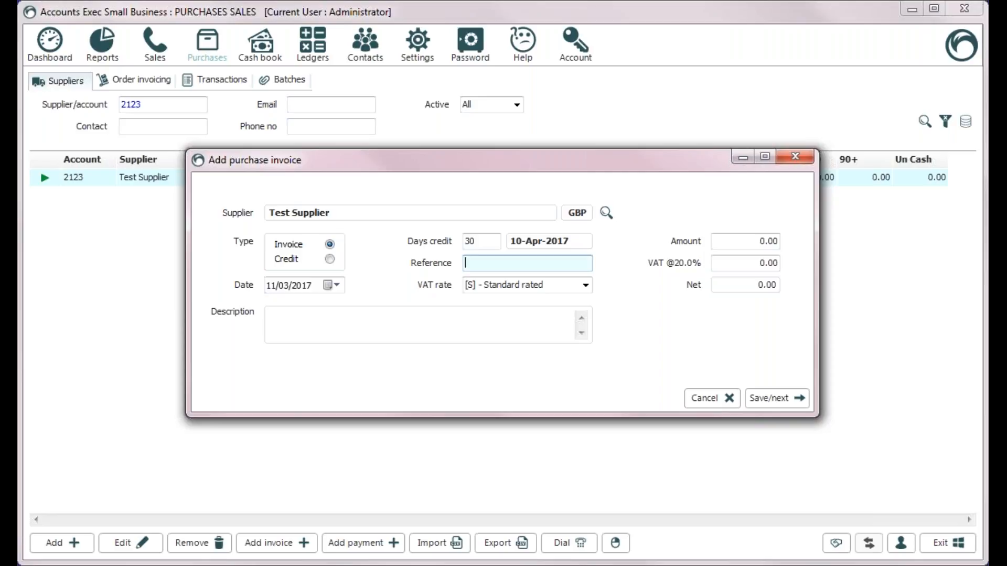
{"action": "type", "text": "TESTREF"}
Leave the invoice VAT rate on Standard rated
{"action": "key", "text": "Tab"}
{"action": "key", "text": "Down"}
{"action": "key", "text": "Down"}
{"action": "key", "text": "Down"}
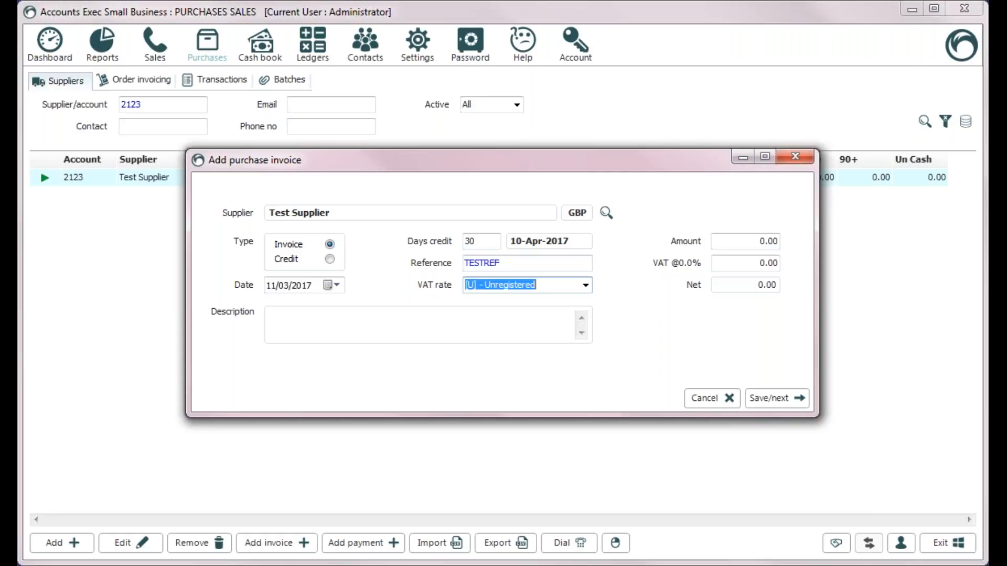
{"action": "key", "text": "Down"}
{"action": "key", "text": "Down"}
{"action": "key", "text": "Down"}
{"action": "key", "text": "Up"}
{"action": "key", "text": "Up"}
{"action": "left_click", "coordinate": [586, 285]}
{"action": "left_click", "coordinate": [552, 313]}
{"action": "left_click", "coordinate": [585, 286]}
{"action": "left_click", "coordinate": [597, 317]}
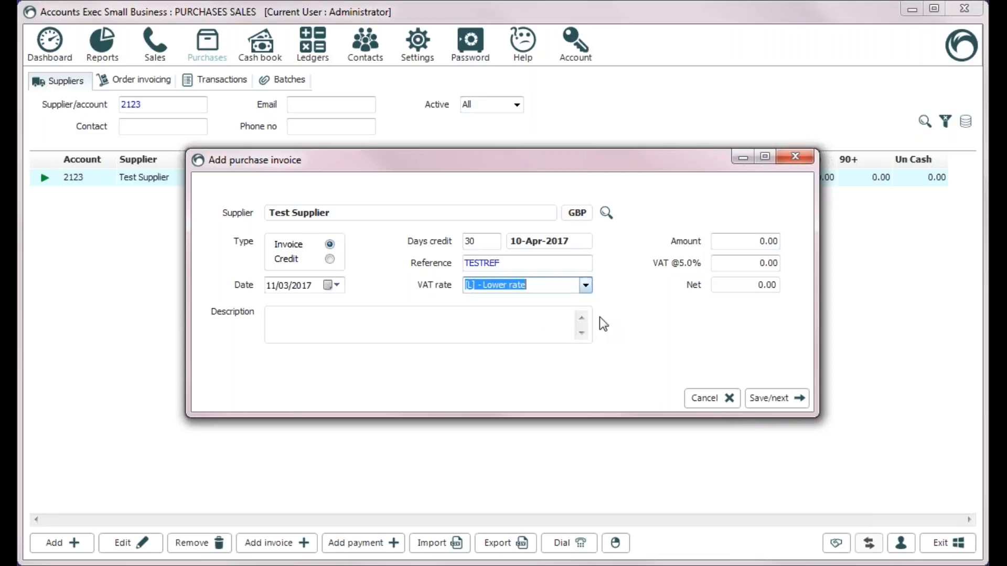
{"action": "left_click", "coordinate": [587, 286]}
{"action": "left_click", "coordinate": [566, 311]}
{"action": "key", "text": "Down"}
{"action": "key", "text": "Down"}
{"action": "key", "text": "Up"}
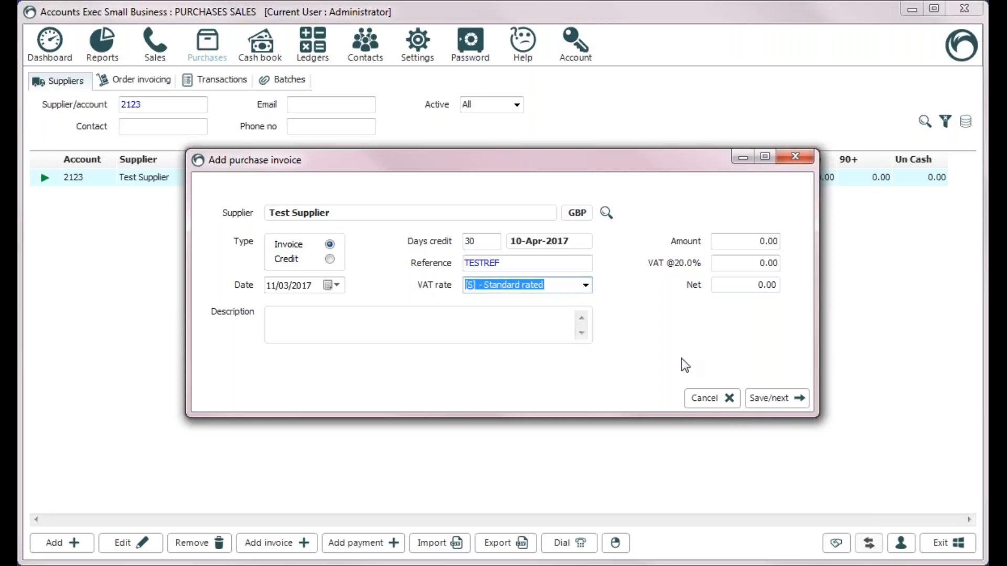
Enter a gross amount of 120.00, giving 20.00 VAT, and move to line details
{"action": "key", "text": "Tab"}
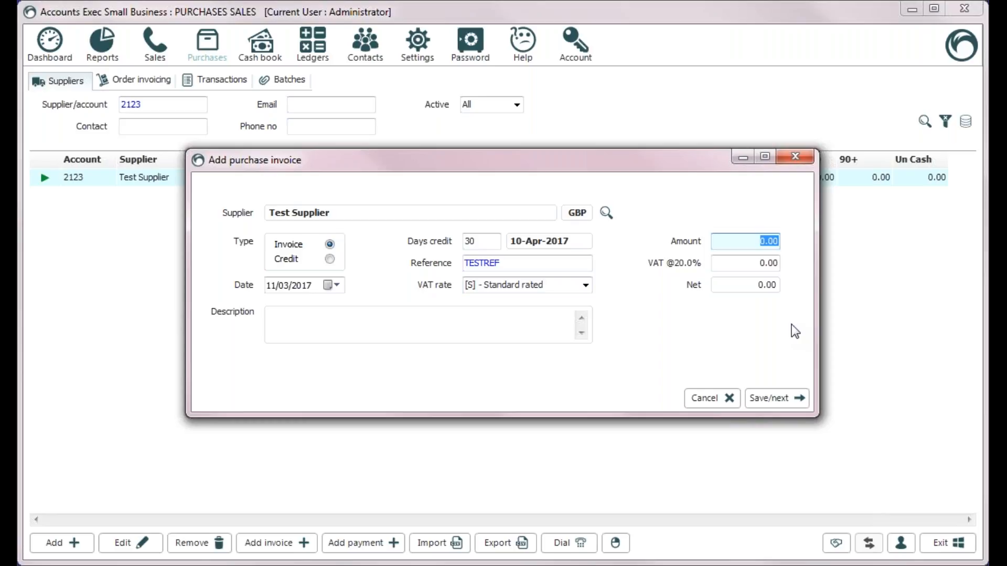
{"action": "type", "text": "120"}
{"action": "key", "text": "Tab"}
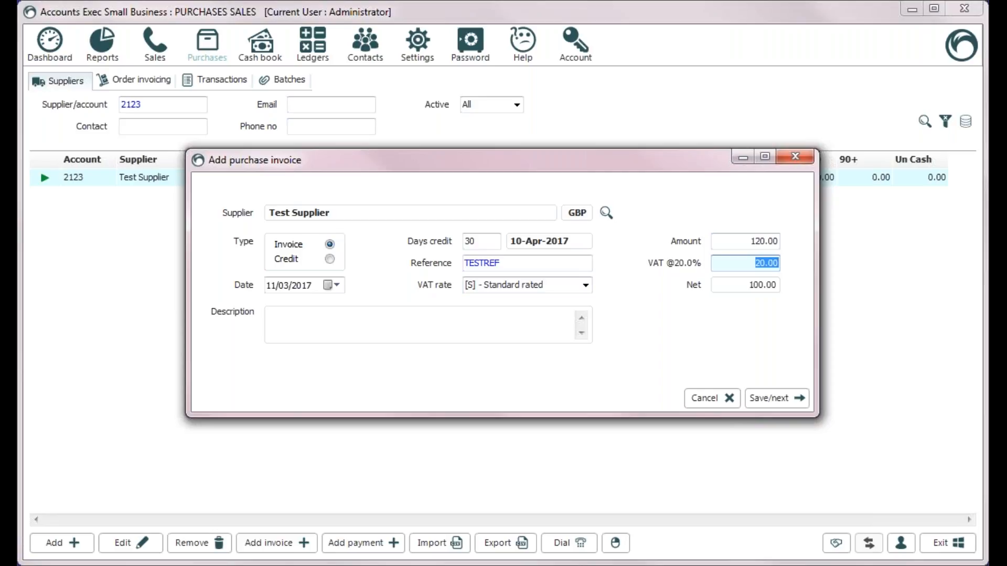
{"action": "key", "text": "Return"}
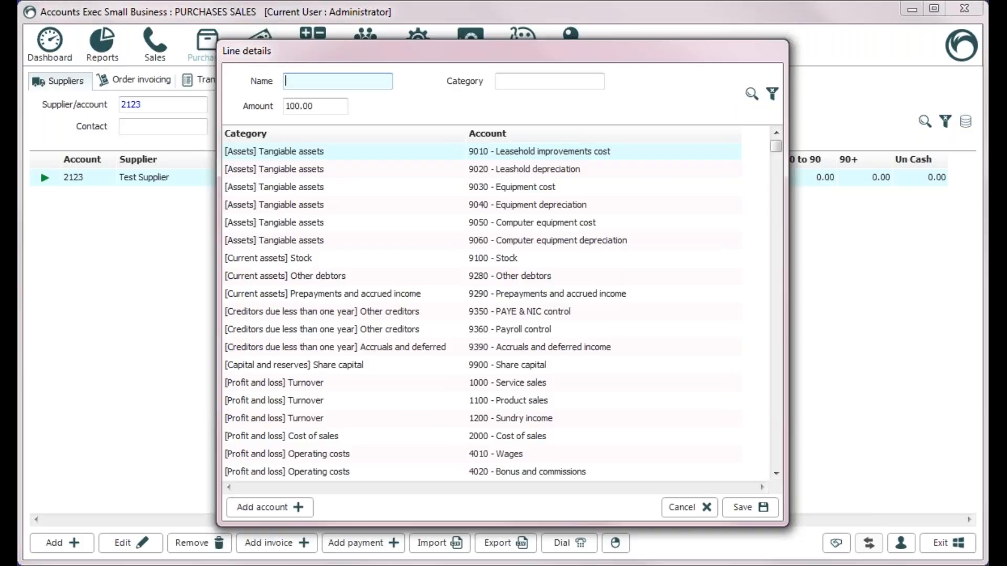
Assign the 100.00 line to Cost of sales (2000) and save the invoice
{"action": "type", "text": "2000"}
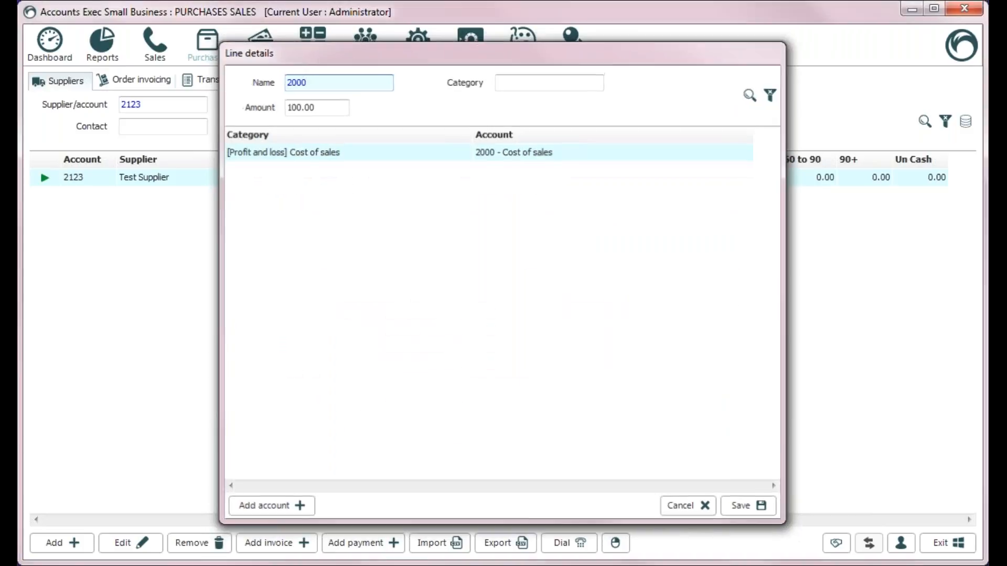
{"action": "key", "text": "Return"}
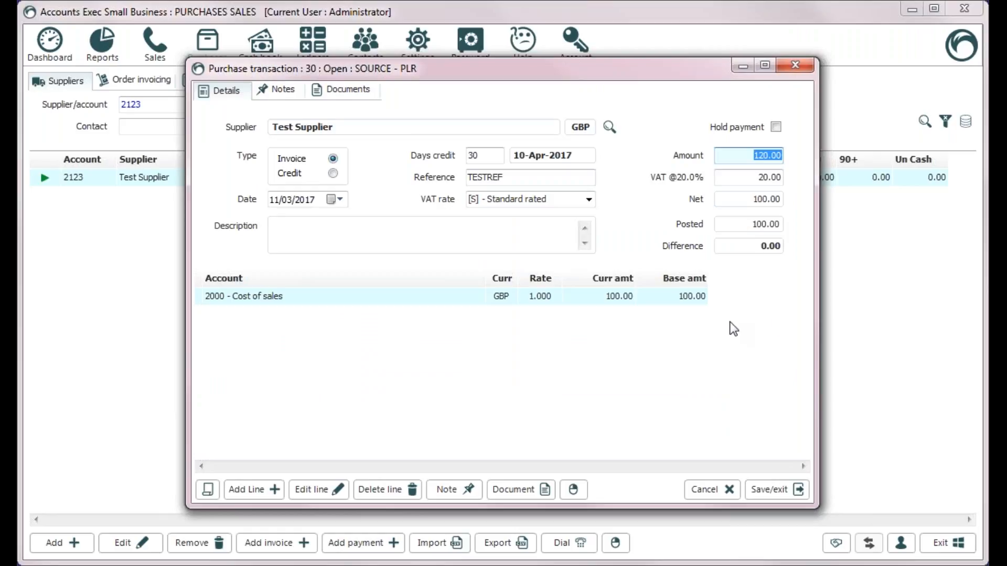
{"action": "key", "text": "Return"}
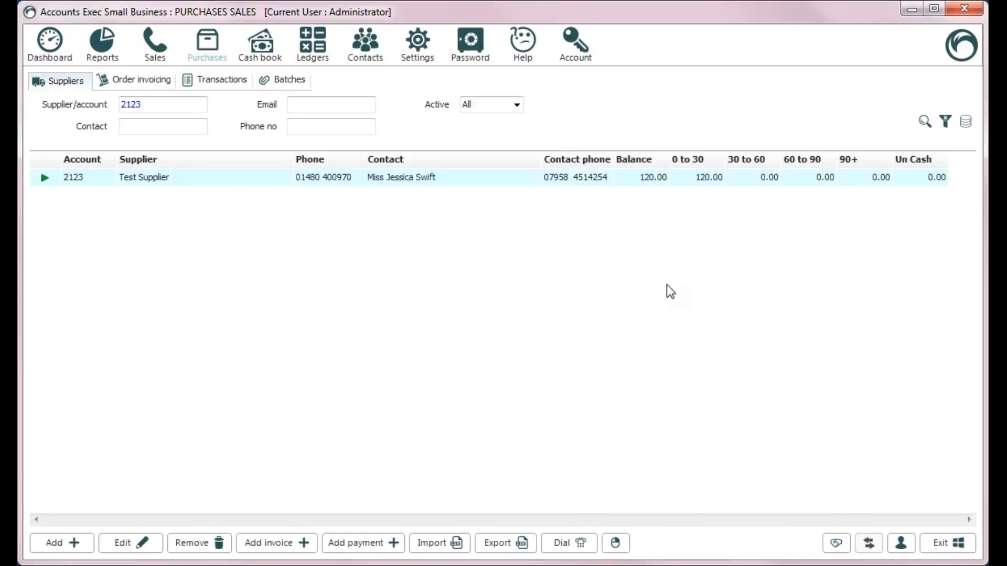
{"action": "double_click", "coordinate": [270, 177]}
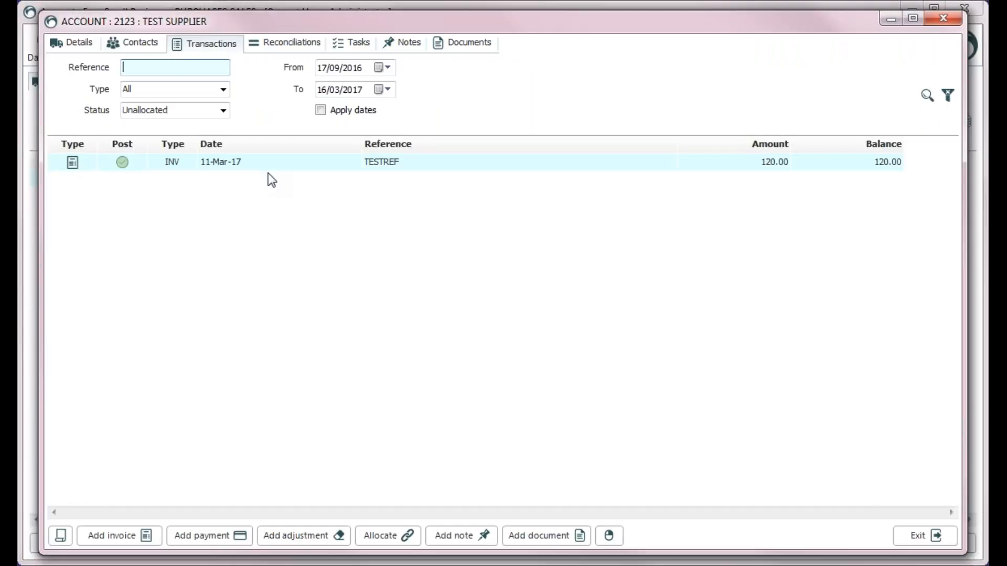
{"action": "left_click", "coordinate": [919, 535]}
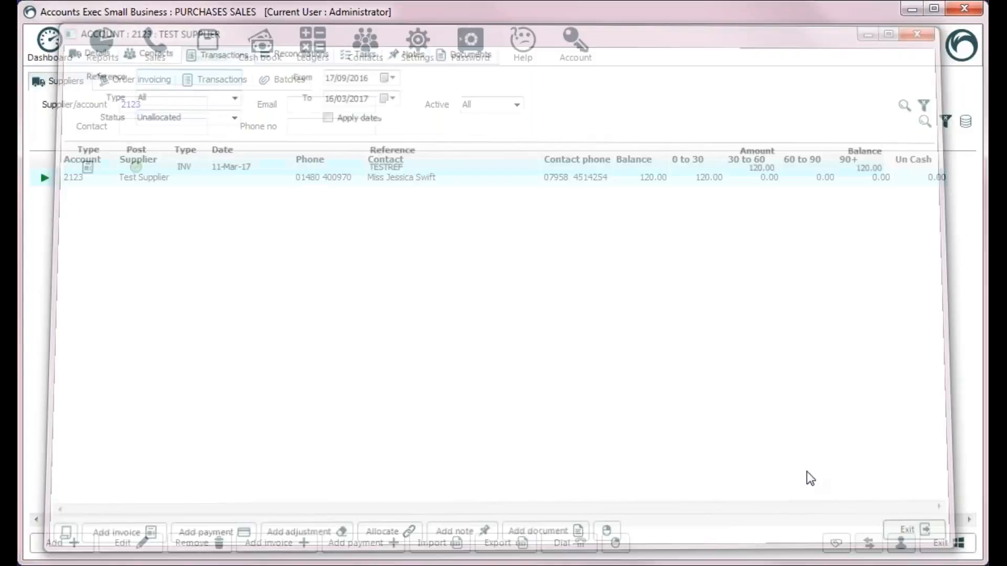
{"action": "left_click", "coordinate": [211, 79]}
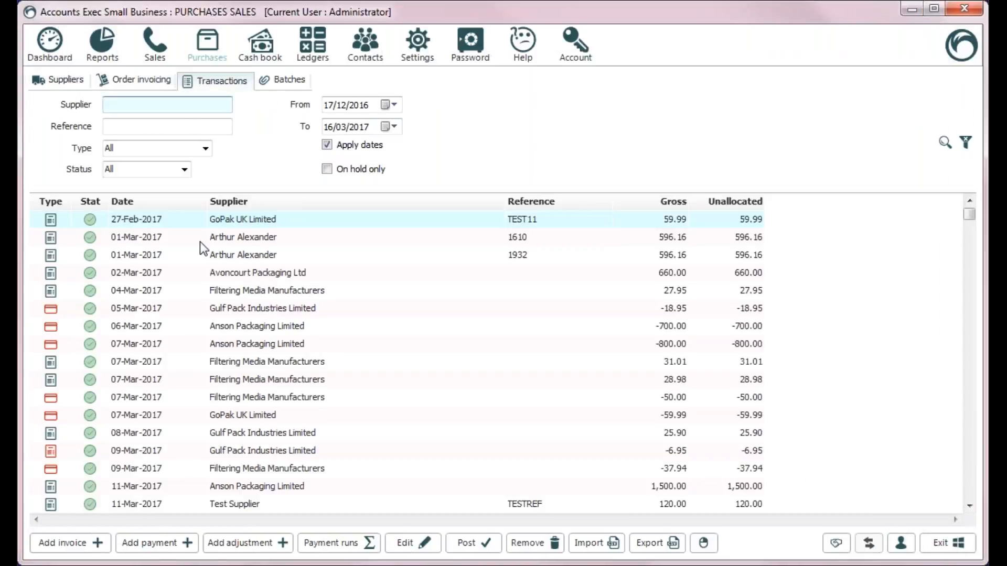
Filter transactions by supplier 'test' and reference 'testref', then return to the supplier list
{"action": "type", "text": "test"}
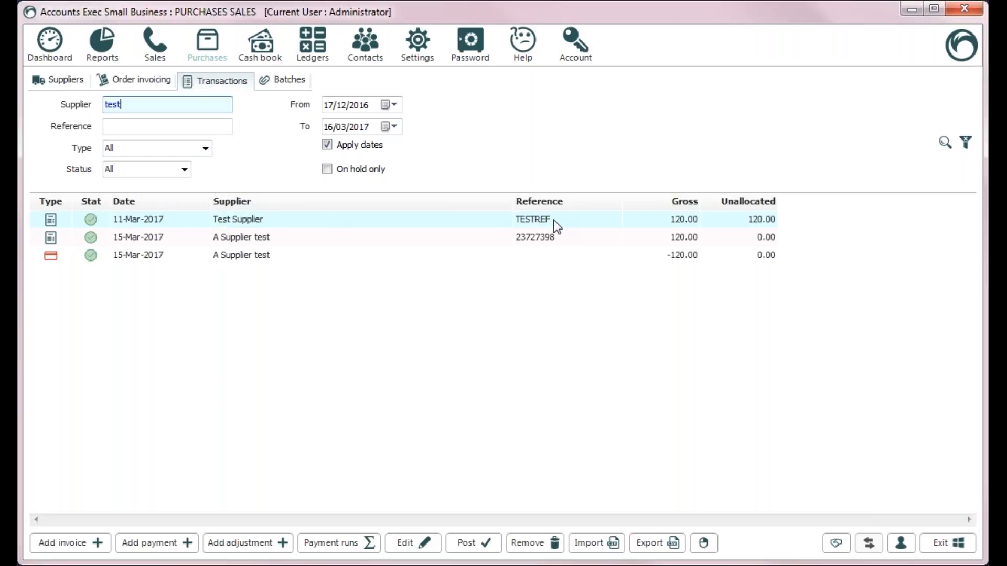
{"action": "left_click_drag", "start_coordinate": [134, 106], "coordinate": [67, 97]}
{"action": "key", "text": "BackSpace"}
{"action": "key", "text": "Tab"}
{"action": "type", "text": "testref"}
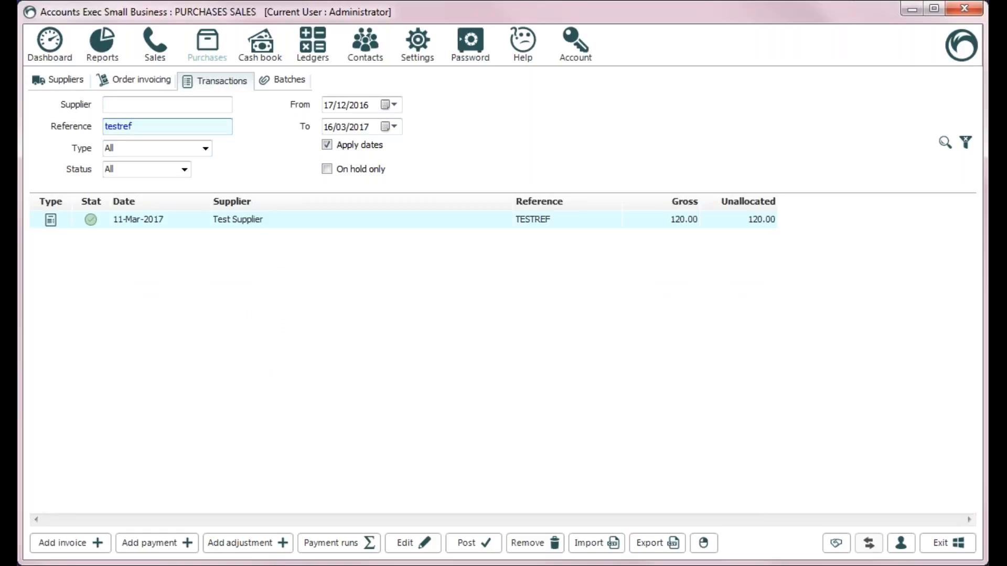
{"action": "left_click", "coordinate": [59, 82]}
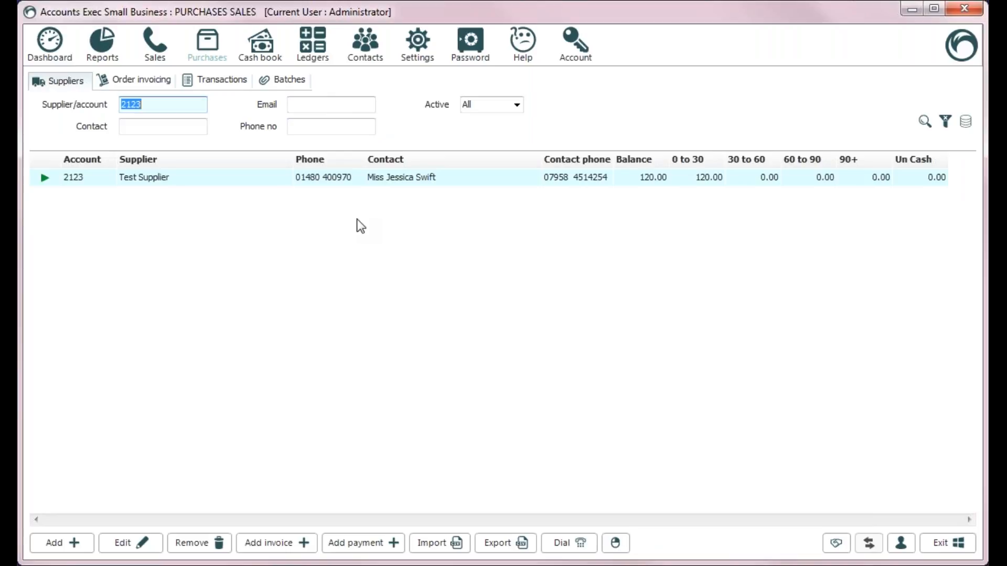
{"action": "double_click", "coordinate": [377, 179]}
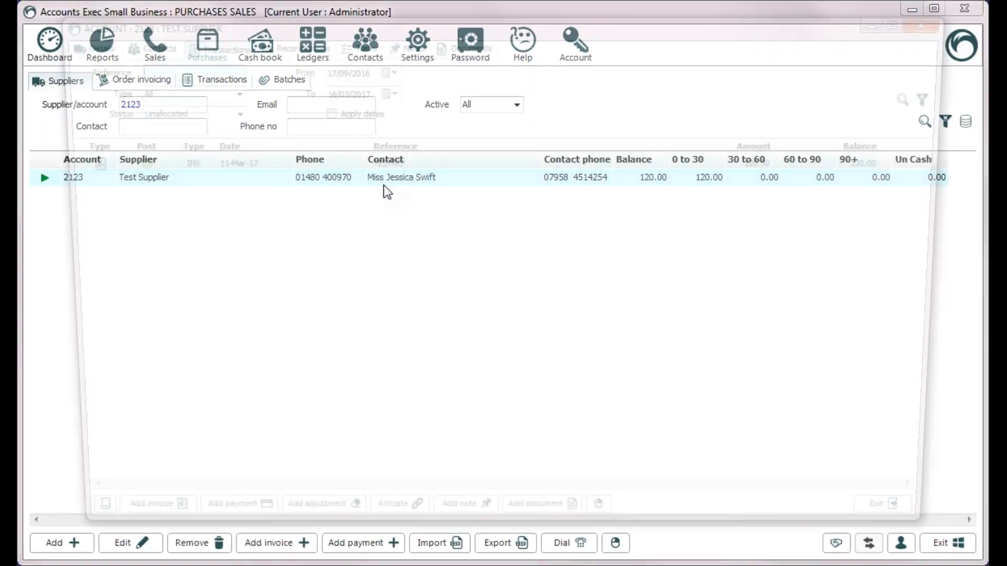
{"action": "left_click", "coordinate": [139, 536]}
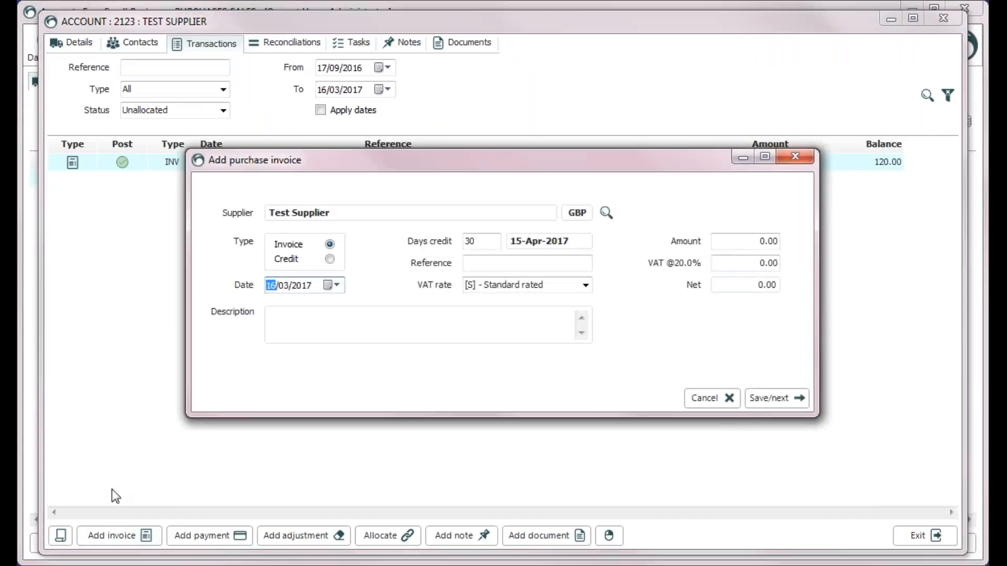
{"action": "left_click", "coordinate": [712, 398]}
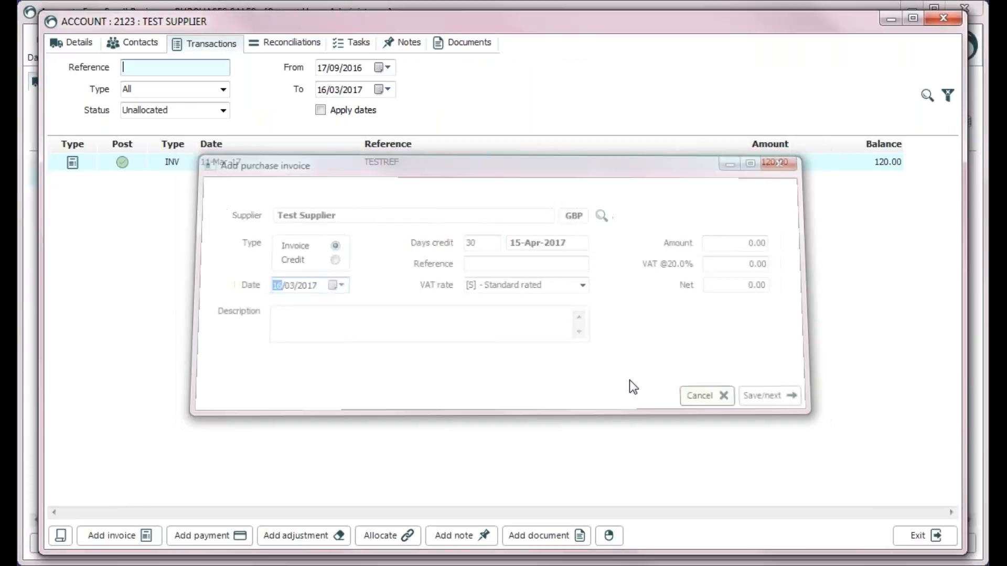
{"action": "left_click", "coordinate": [923, 535]}
{"action": "left_click", "coordinate": [231, 84]}
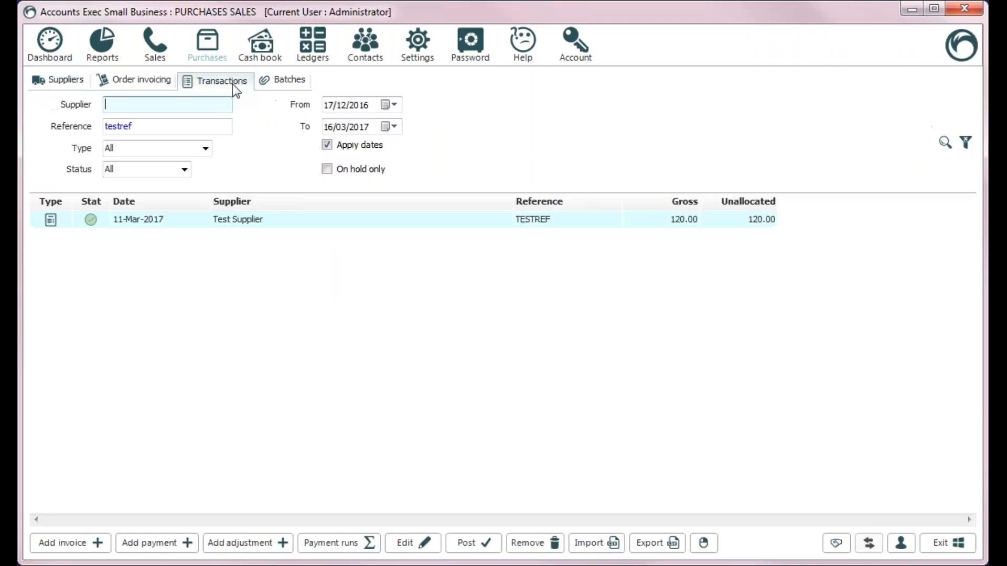
Create a Test Supplier invoice dated 12/03/2017, reference testref2, for 160.00
{"action": "left_click", "coordinate": [93, 545]}
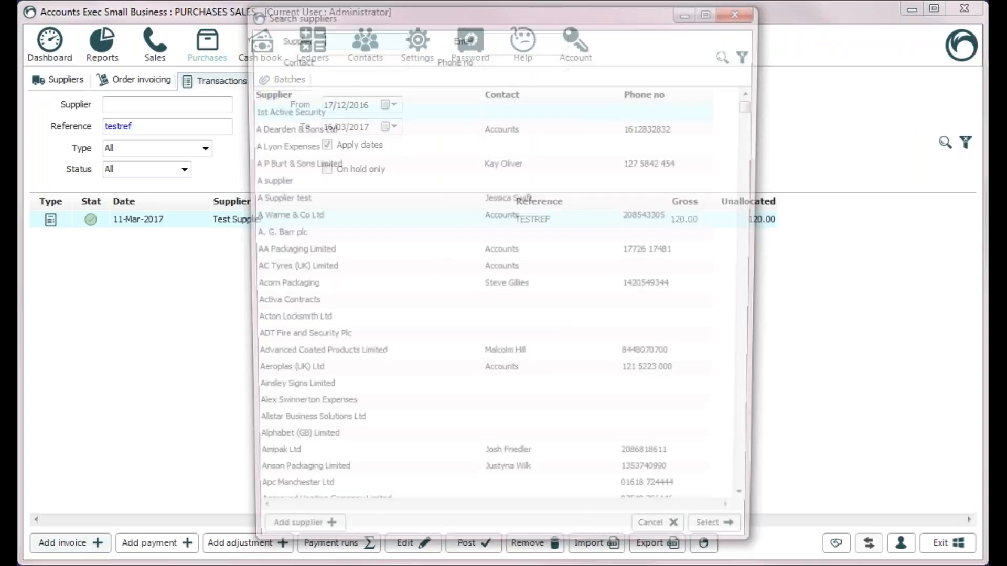
{"action": "type", "text": "test"}
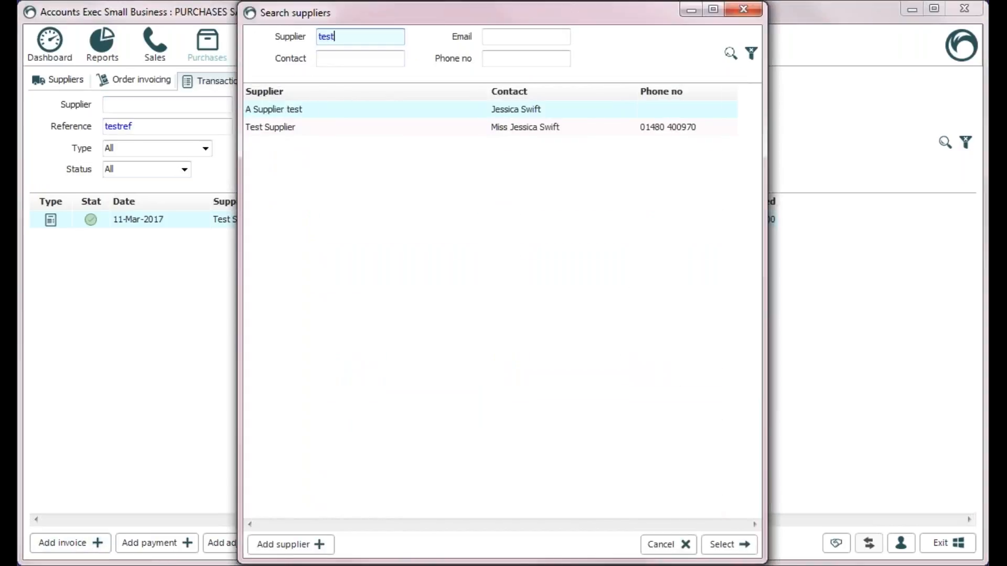
{"action": "double_click", "coordinate": [547, 128]}
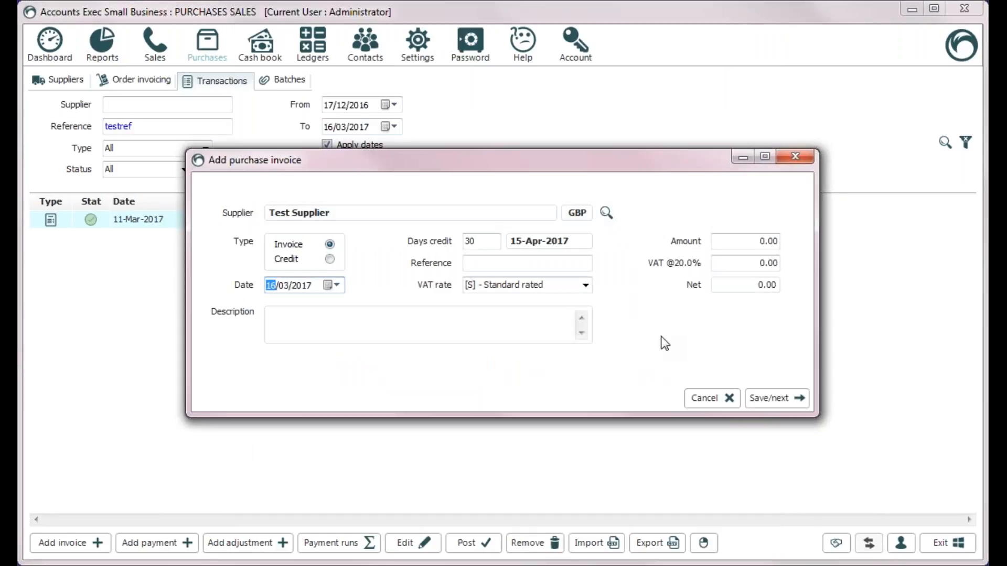
{"action": "type", "text": "1"}
{"action": "type", "text": "2"}
{"action": "key", "text": "Tab"}
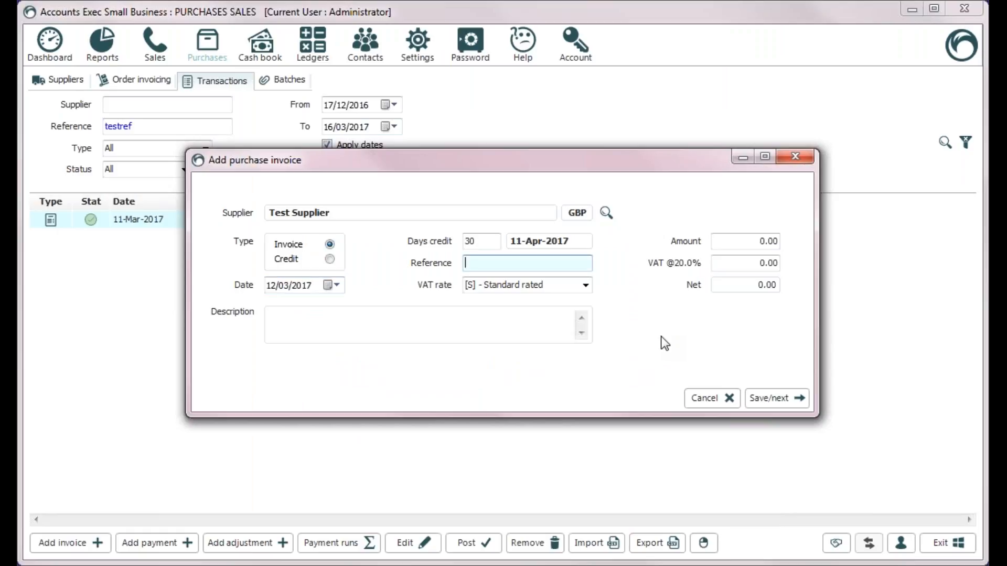
{"action": "type", "text": "testref2"}
{"action": "key", "text": "Tab"}
{"action": "key", "text": "Tab"}
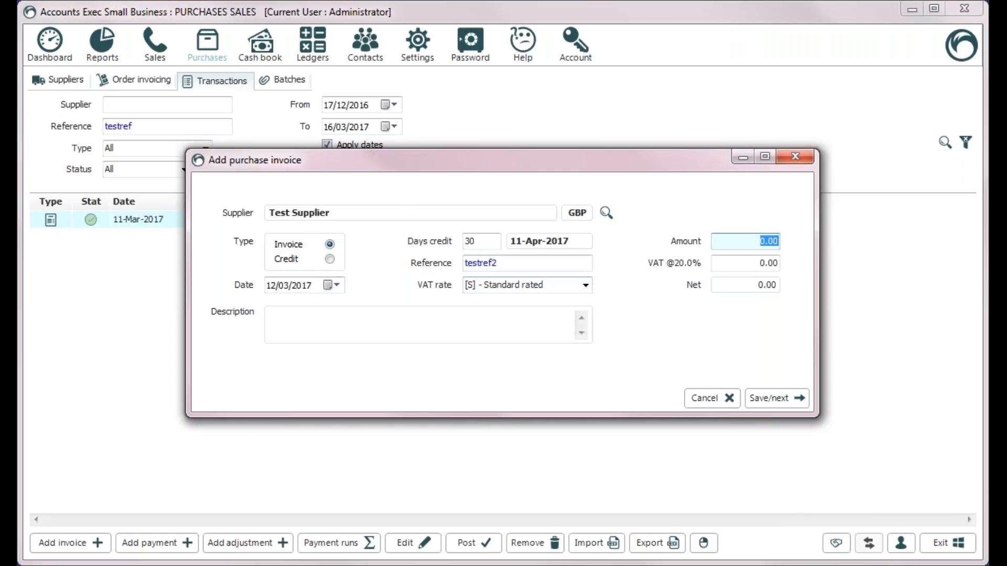
{"action": "type", "text": "160"}
{"action": "key", "text": "Tab"}
Add a 50.00 Cost of sales (2000) line and save the invoice
{"action": "key", "text": "Return"}
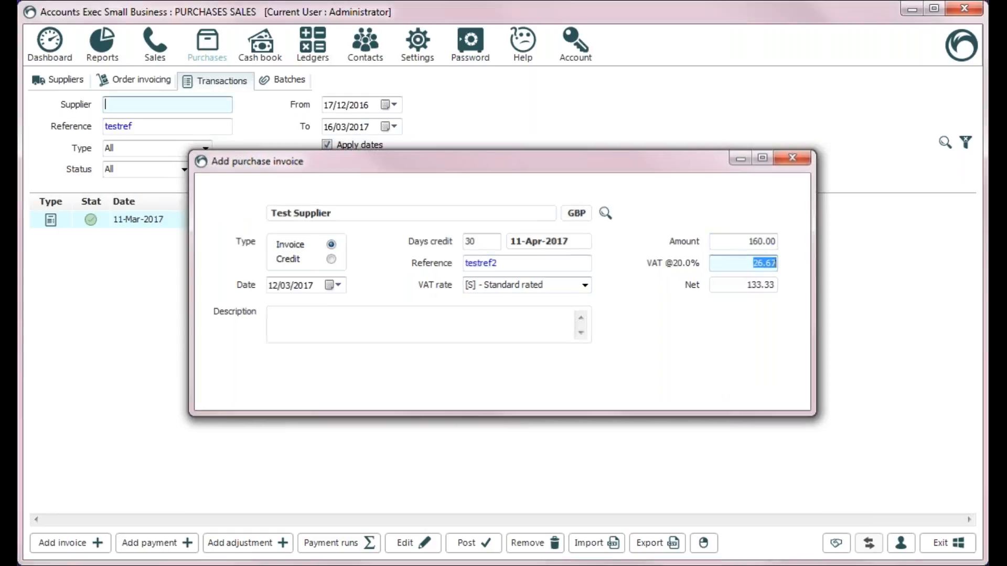
{"action": "key", "text": "Tab"}
{"action": "type", "text": "50"}
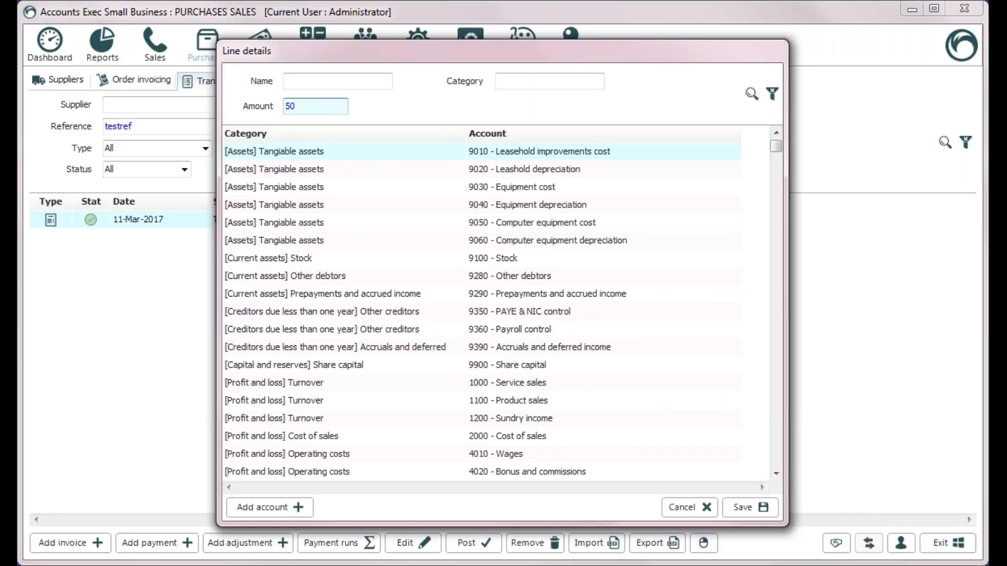
{"action": "key", "text": "Tab"}
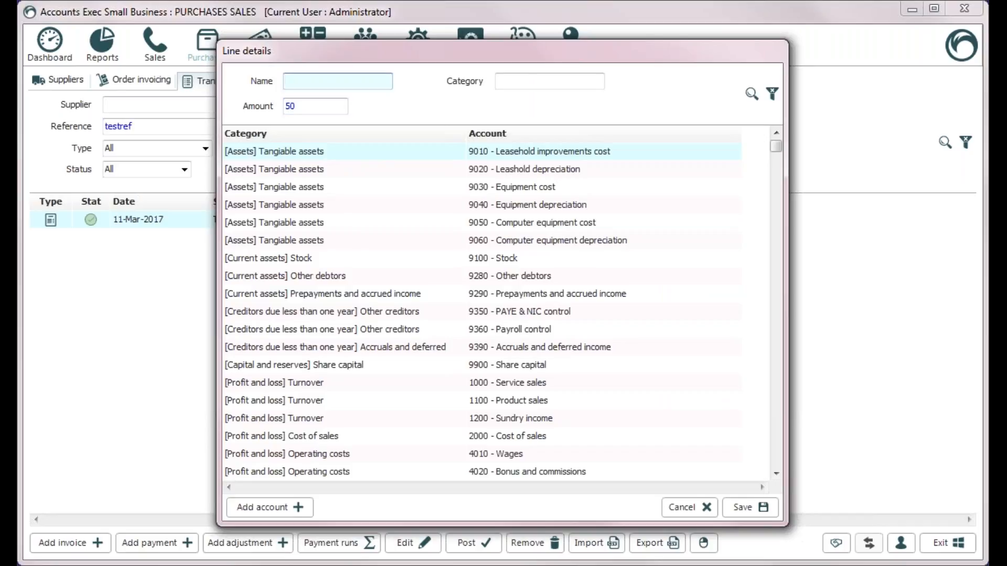
{"action": "type", "text": "2000"}
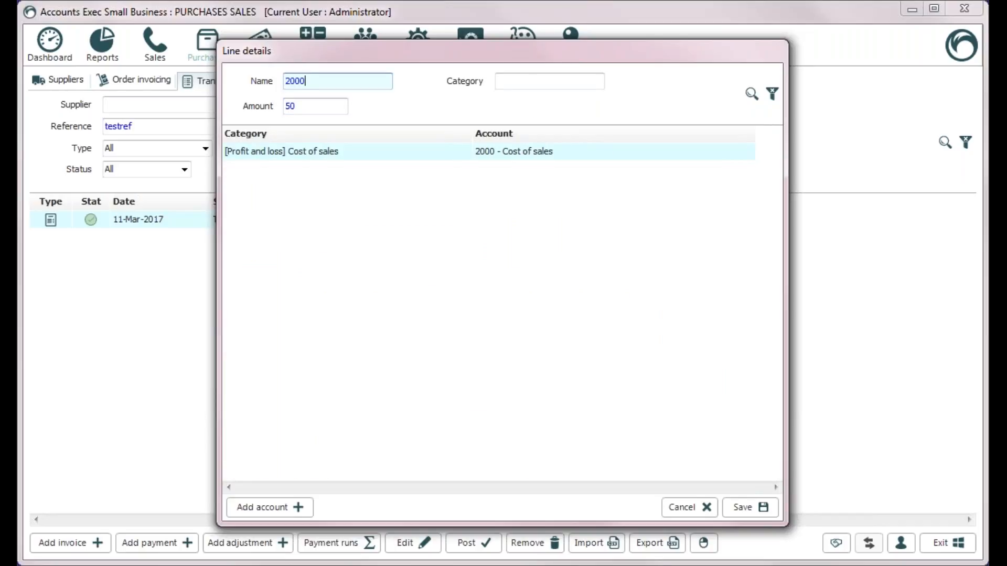
{"action": "key", "text": "Return"}
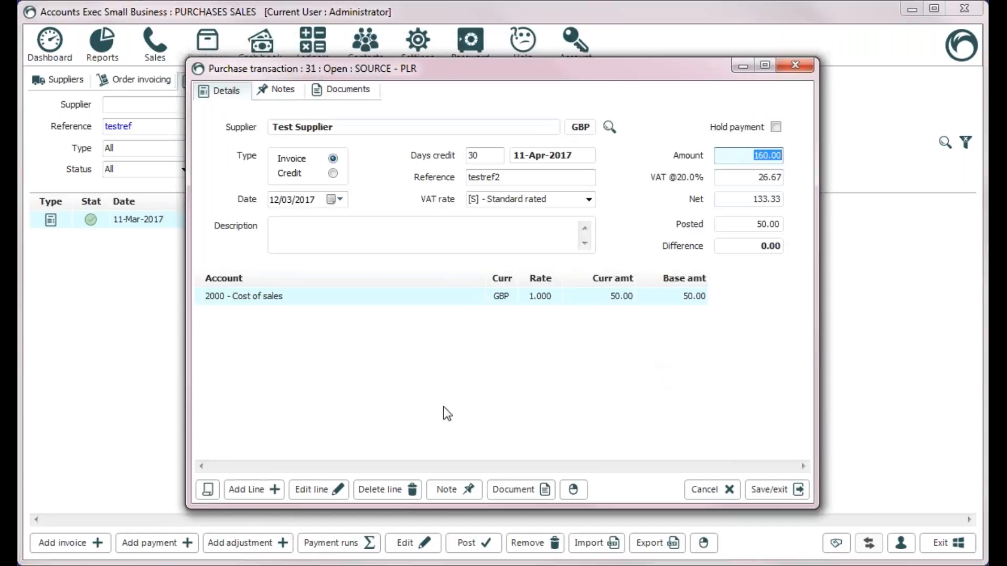
{"action": "left_click", "coordinate": [776, 490]}
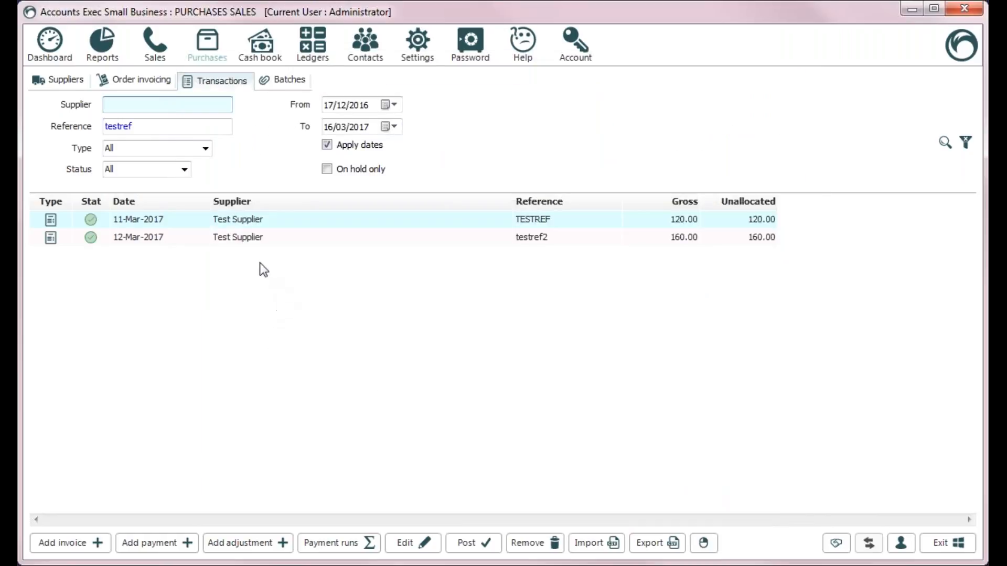
Reopen testref2 and change its Cost of sales line to 50.00
{"action": "double_click", "coordinate": [252, 237]}
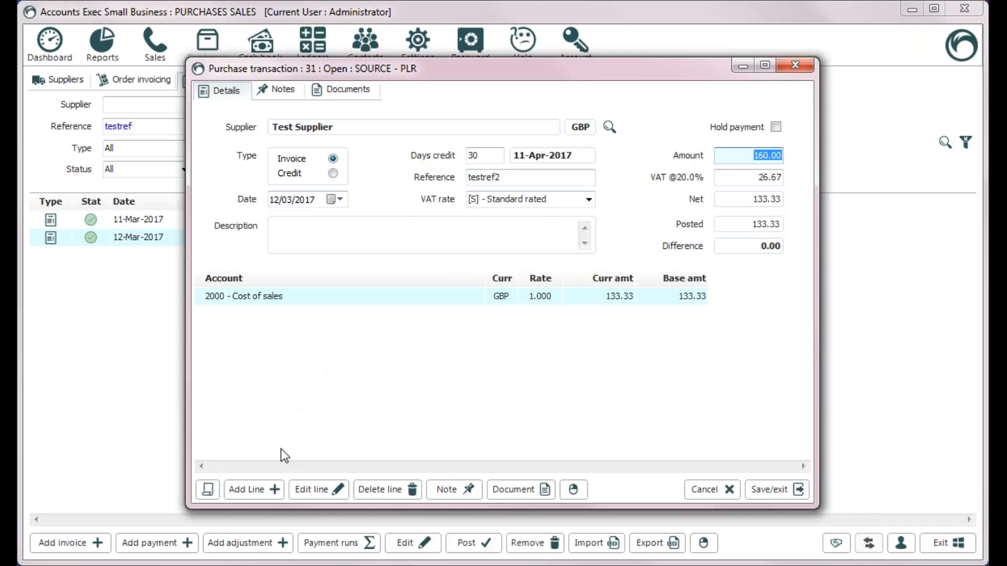
{"action": "double_click", "coordinate": [551, 297]}
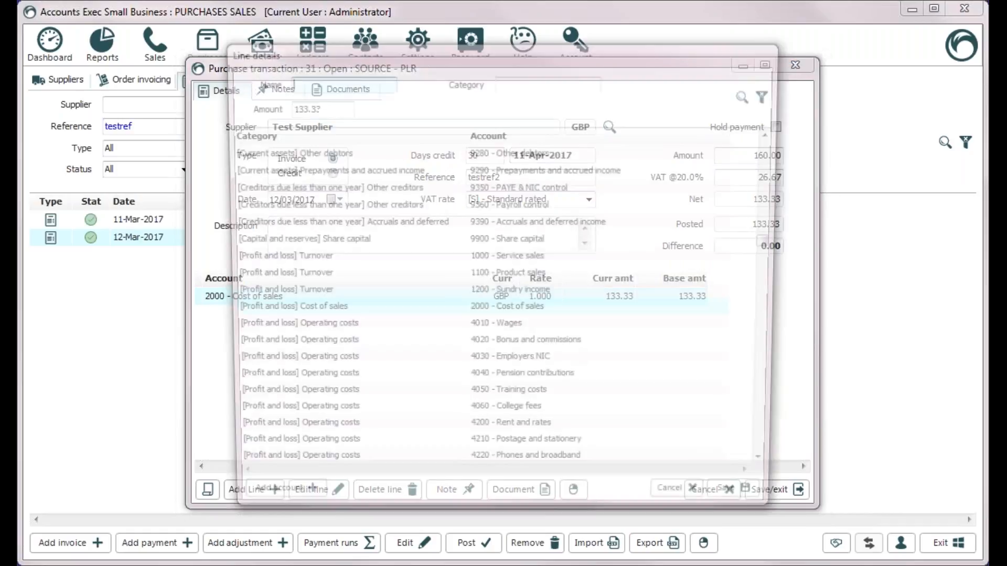
{"action": "double_click", "coordinate": [344, 106]}
{"action": "type", "text": "50"}
{"action": "key", "text": "Tab"}
{"action": "left_click", "coordinate": [764, 511]}
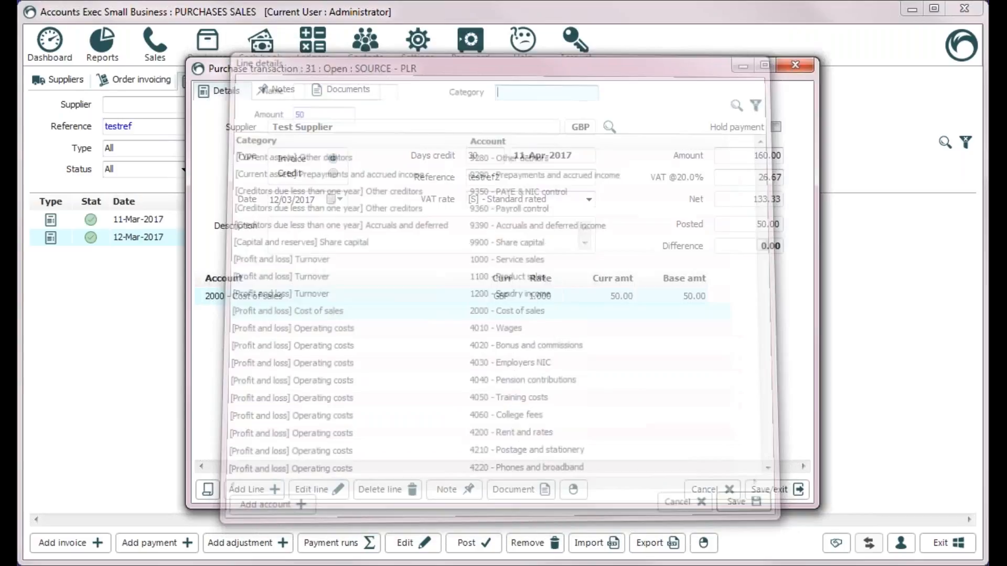
Add a 4280 Insurances line for 83.33, save, and verify the split
{"action": "left_click", "coordinate": [239, 489]}
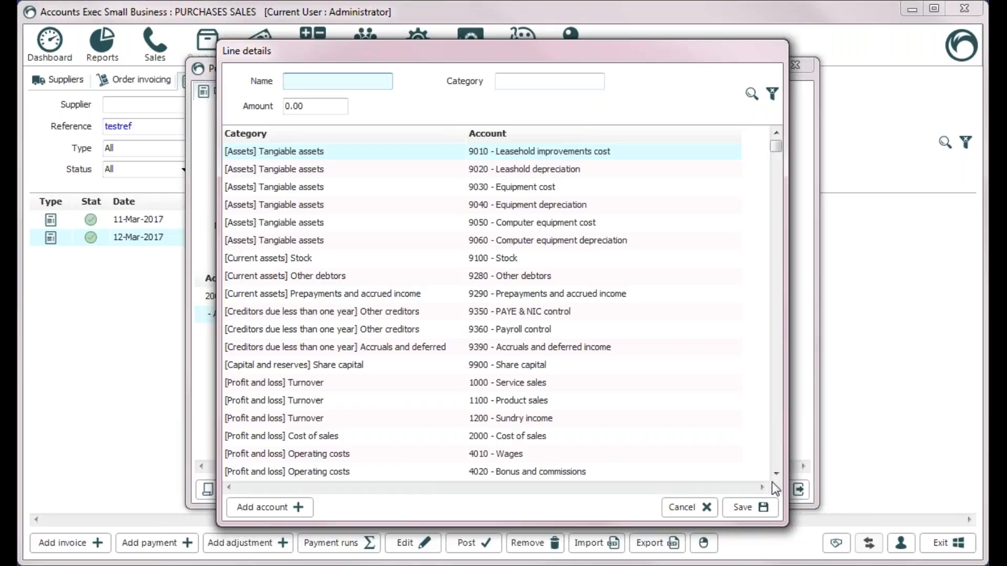
{"action": "left_click", "coordinate": [773, 462]}
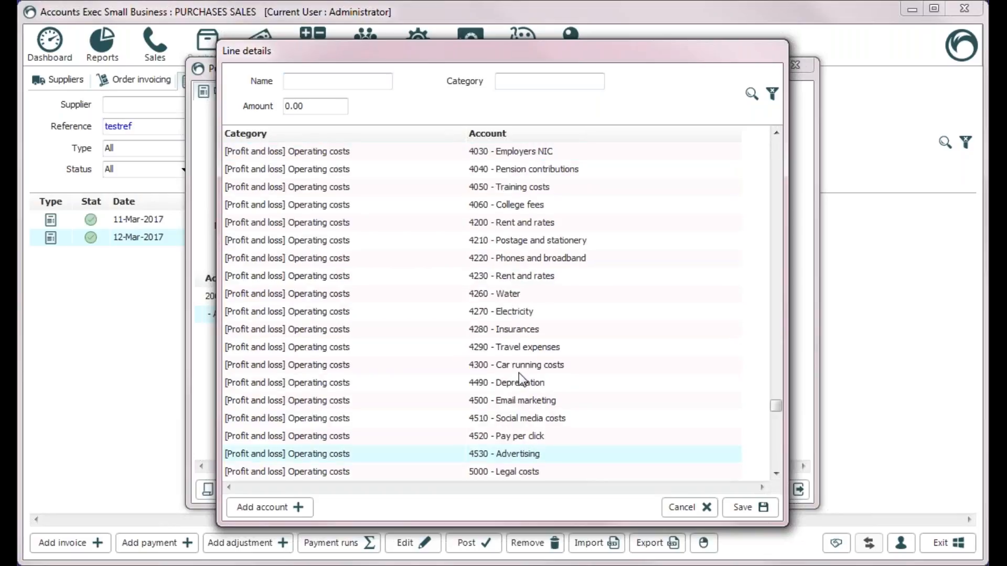
{"action": "double_click", "coordinate": [525, 329]}
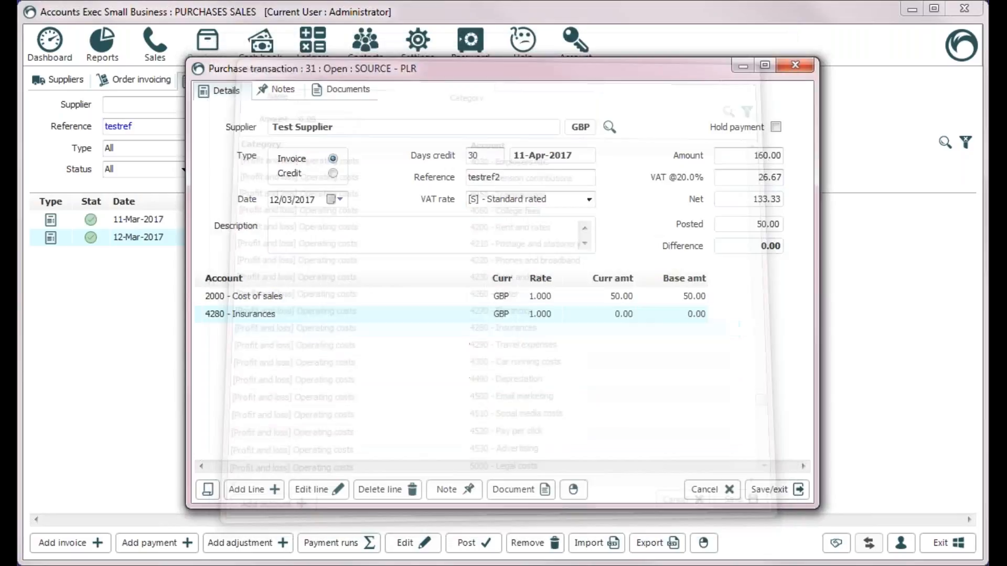
{"action": "double_click", "coordinate": [574, 320]}
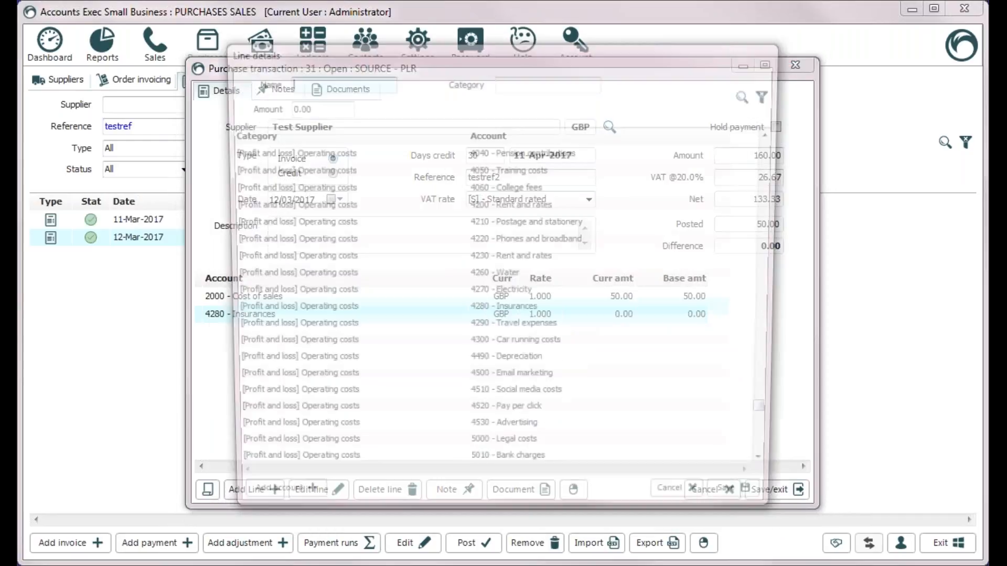
{"action": "left_click", "coordinate": [330, 105]}
{"action": "type", "text": "83.33"}
{"action": "key", "text": "Tab"}
{"action": "left_click", "coordinate": [749, 507]}
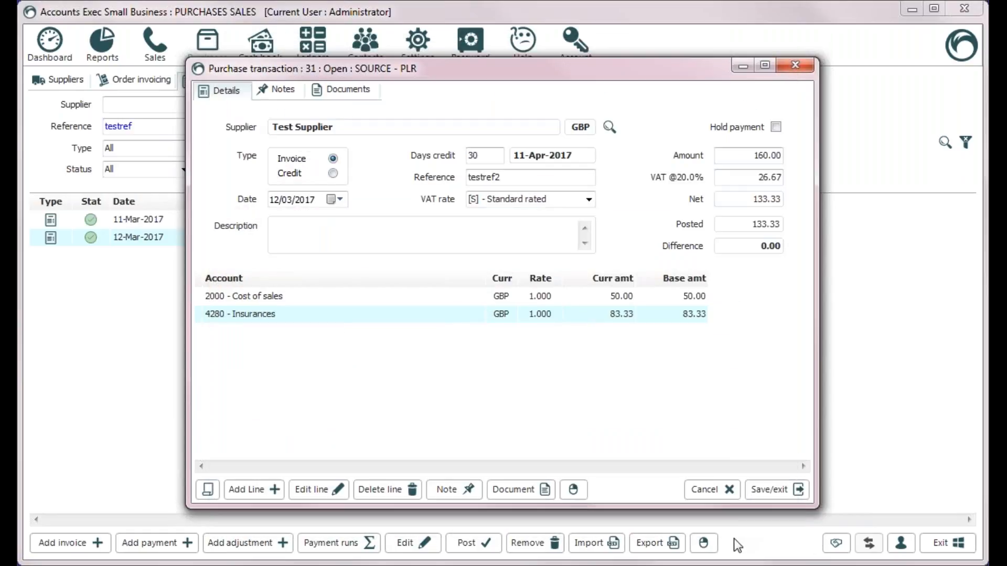
{"action": "left_click", "coordinate": [783, 489]}
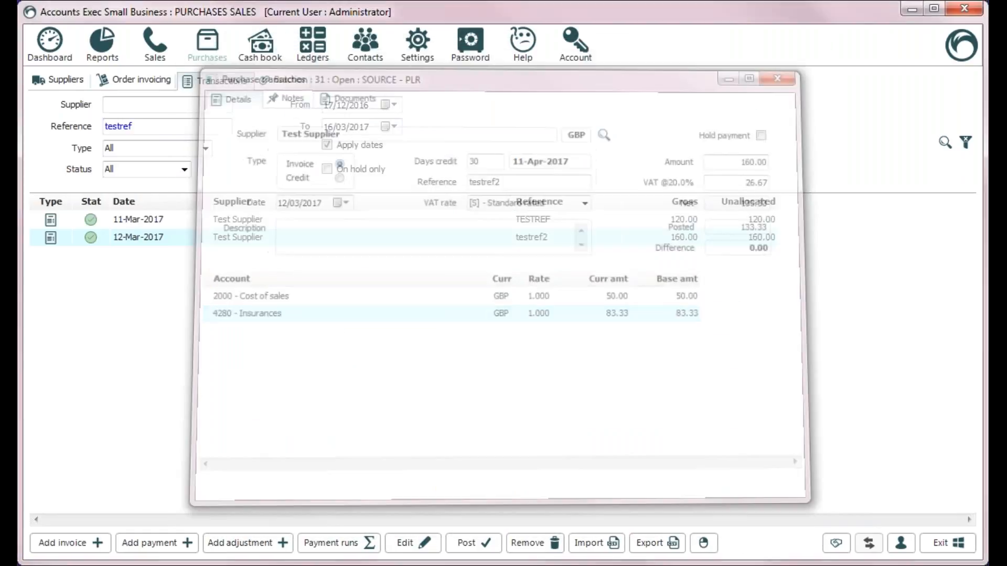
{"action": "double_click", "coordinate": [468, 237]}
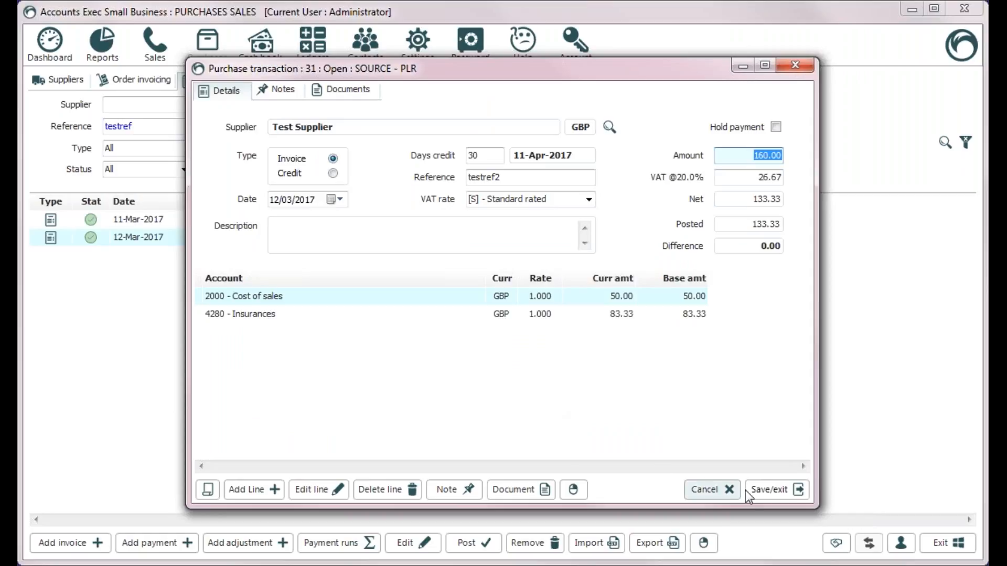
{"action": "left_click", "coordinate": [760, 490]}
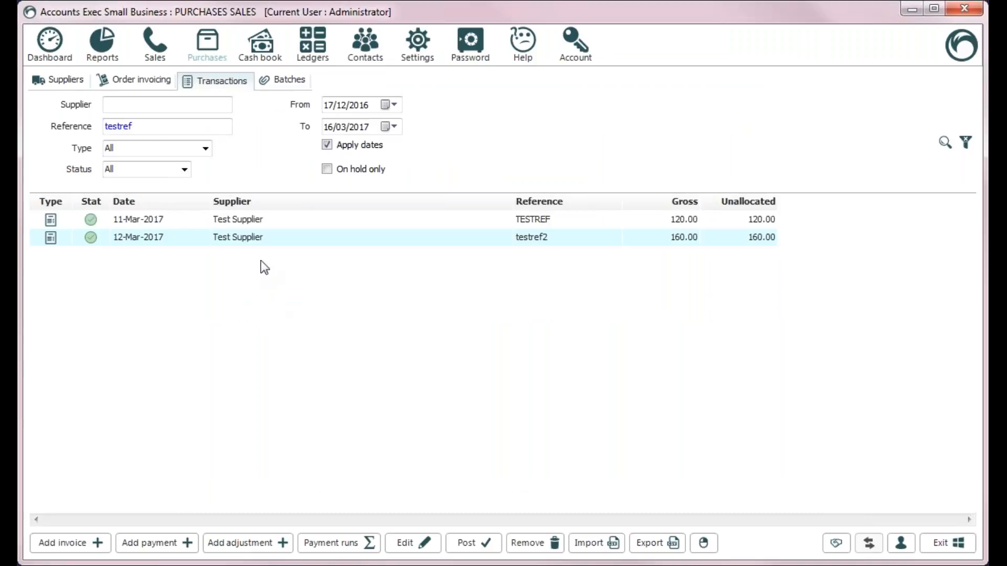
Cancel the started supplier payments and return to the supplier list showing 280.00
{"action": "right_click", "coordinate": [270, 242]}
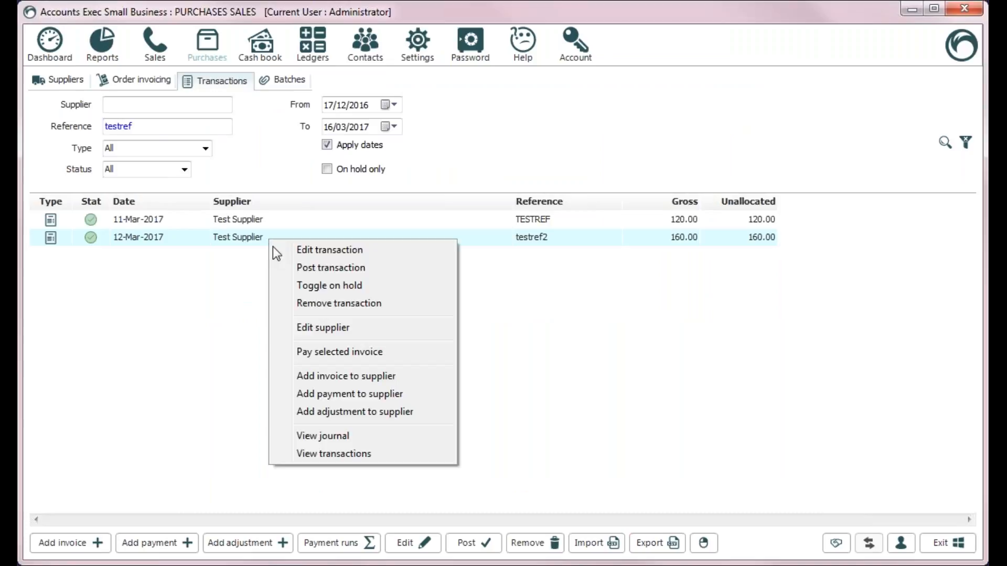
{"action": "left_click", "coordinate": [341, 394]}
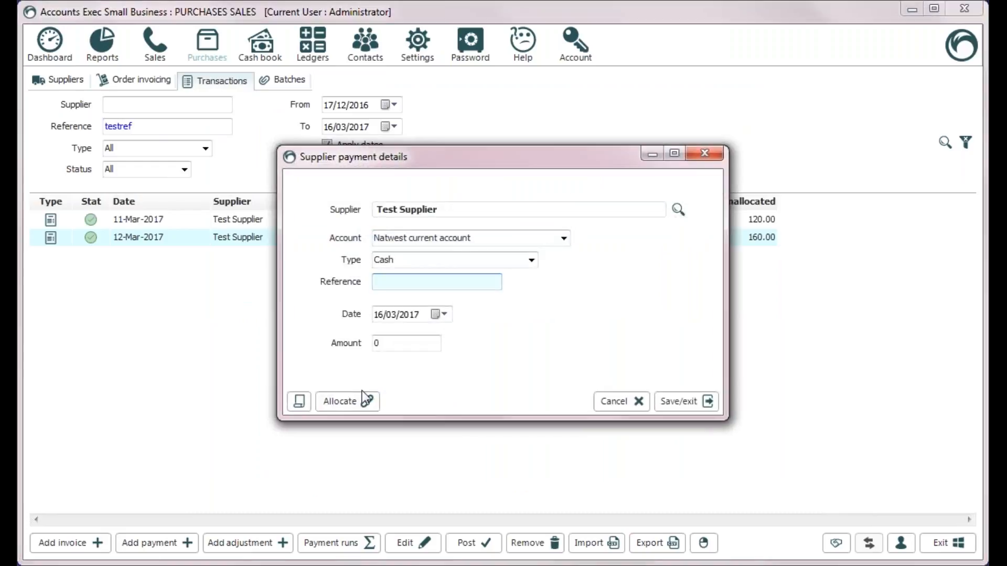
{"action": "left_click", "coordinate": [619, 401]}
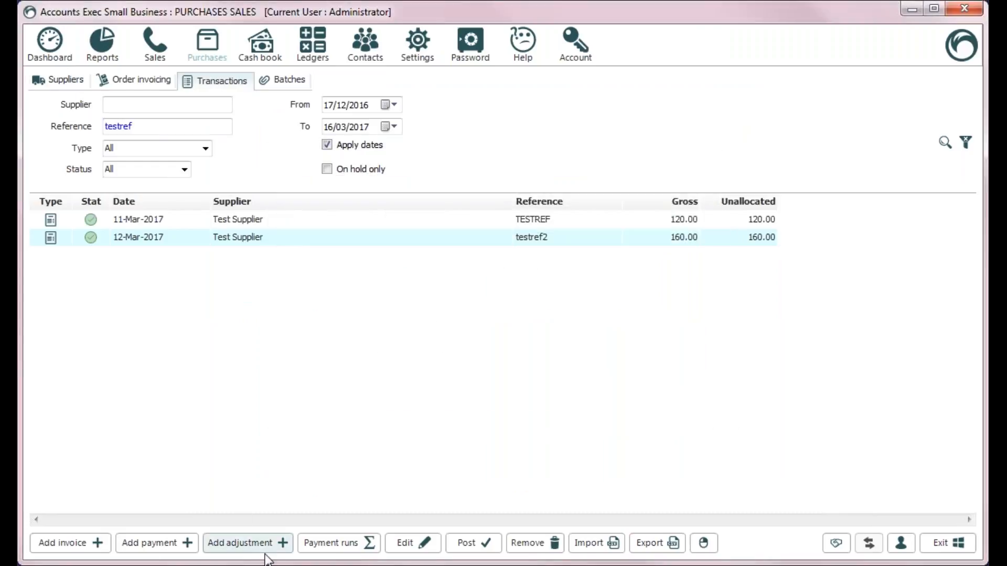
{"action": "left_click", "coordinate": [152, 543]}
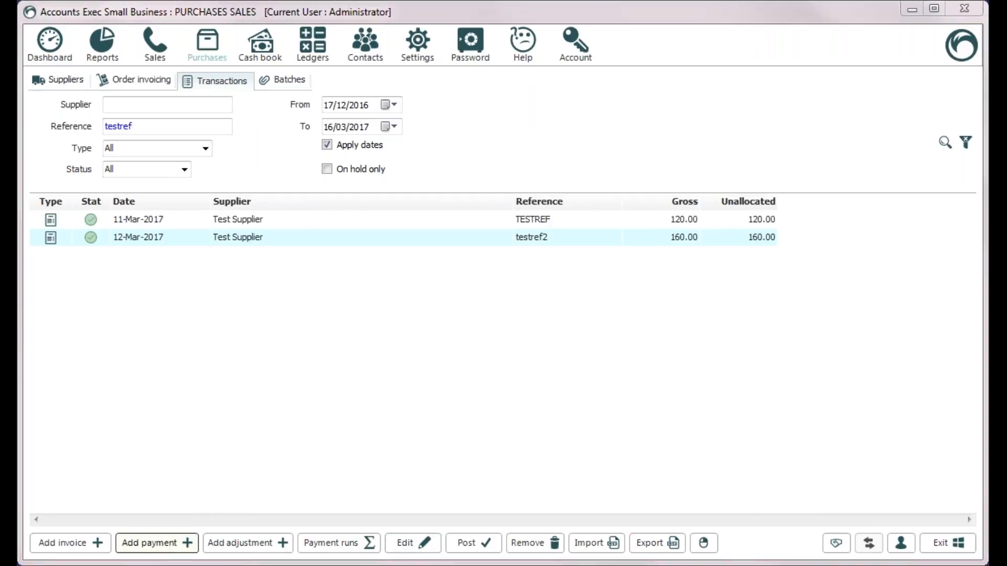
{"action": "left_click", "coordinate": [658, 542]}
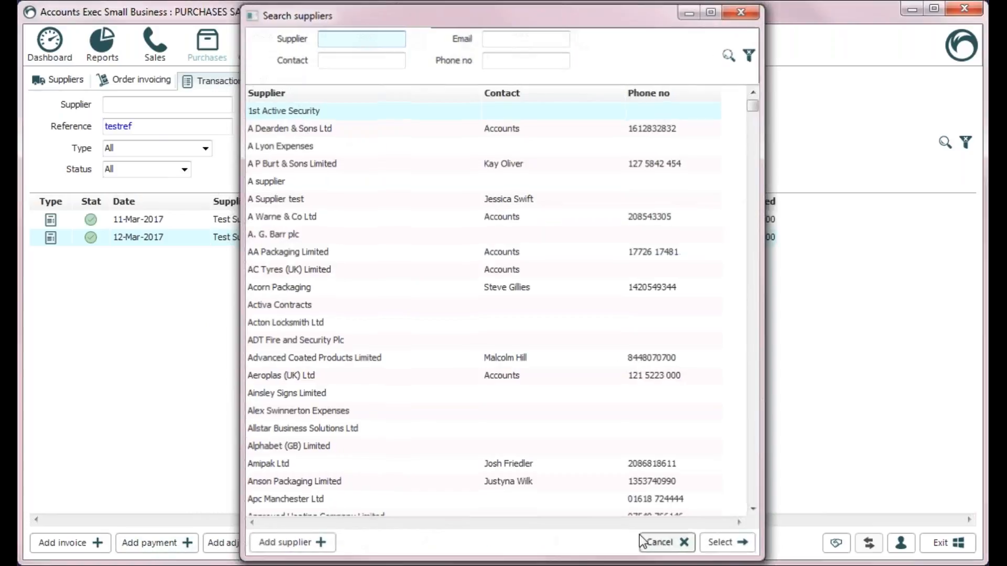
{"action": "left_click", "coordinate": [58, 80]}
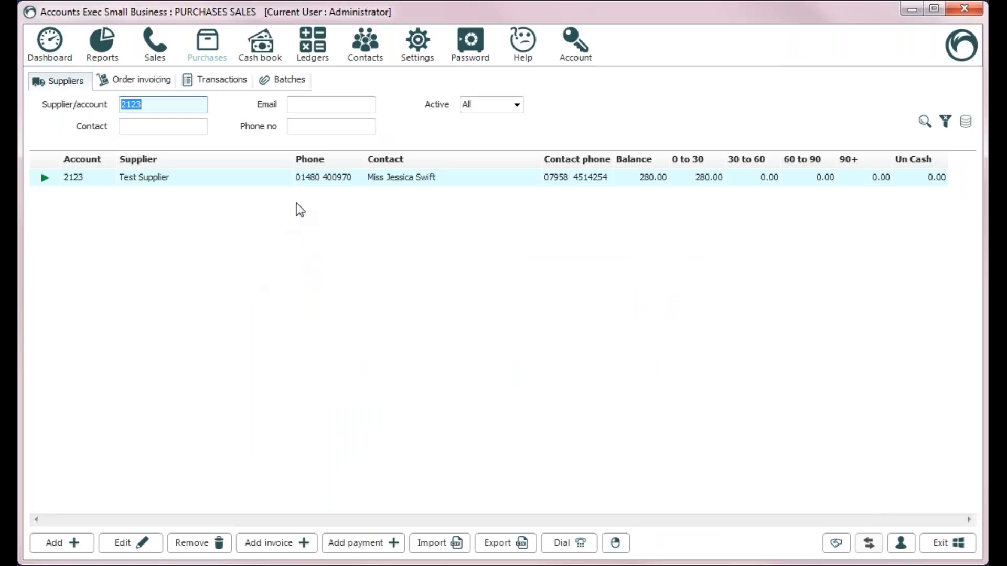
{"action": "right_click", "coordinate": [301, 176]}
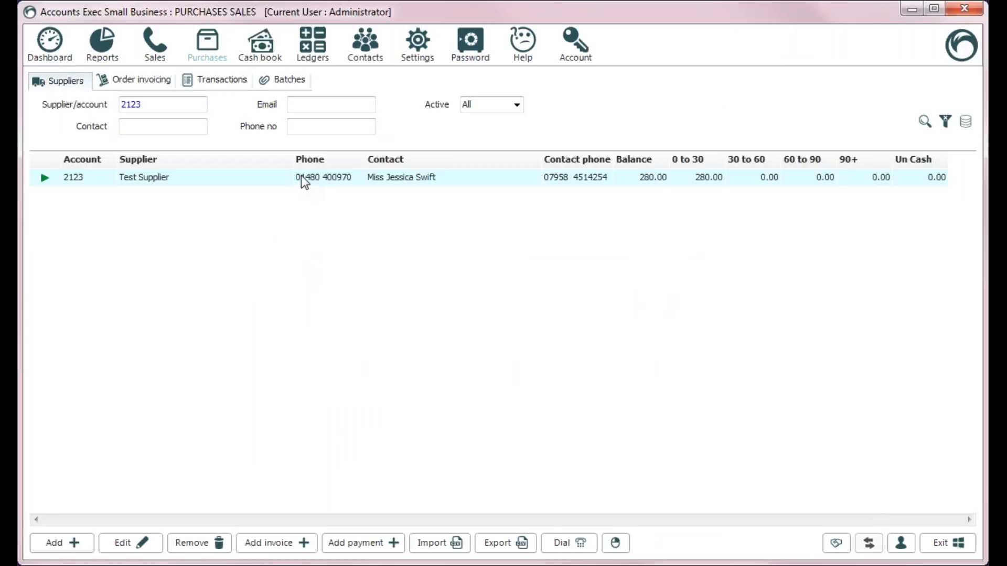
{"action": "left_click", "coordinate": [372, 254]}
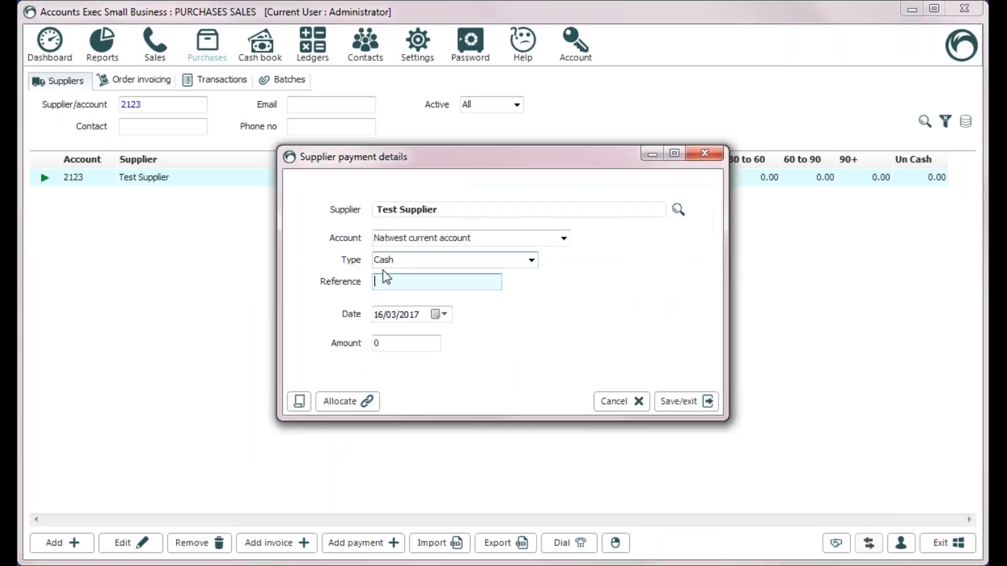
{"action": "left_click", "coordinate": [622, 402]}
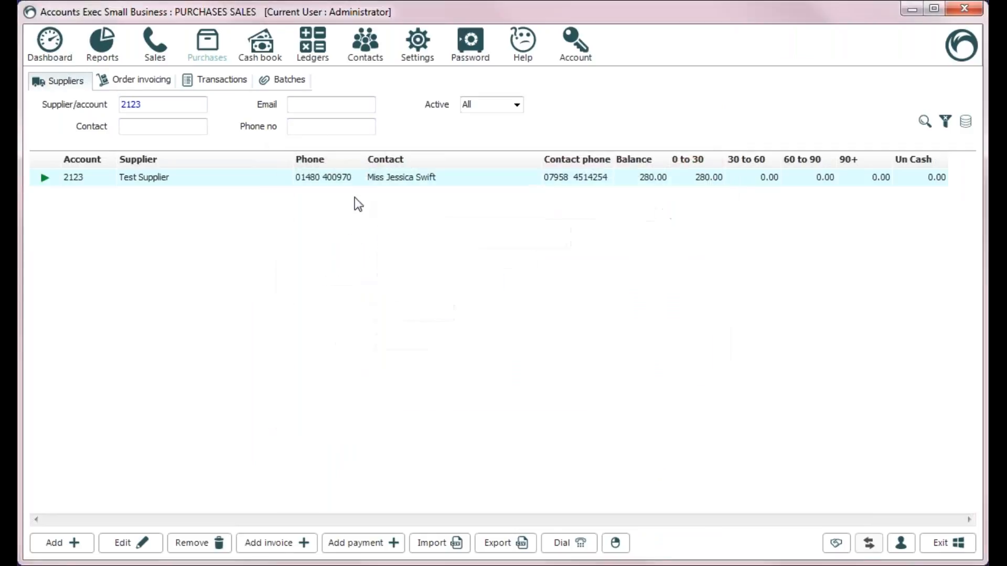
Pay the testref2 invoice with 160.00 and allocate the payment against testref2
{"action": "double_click", "coordinate": [355, 178]}
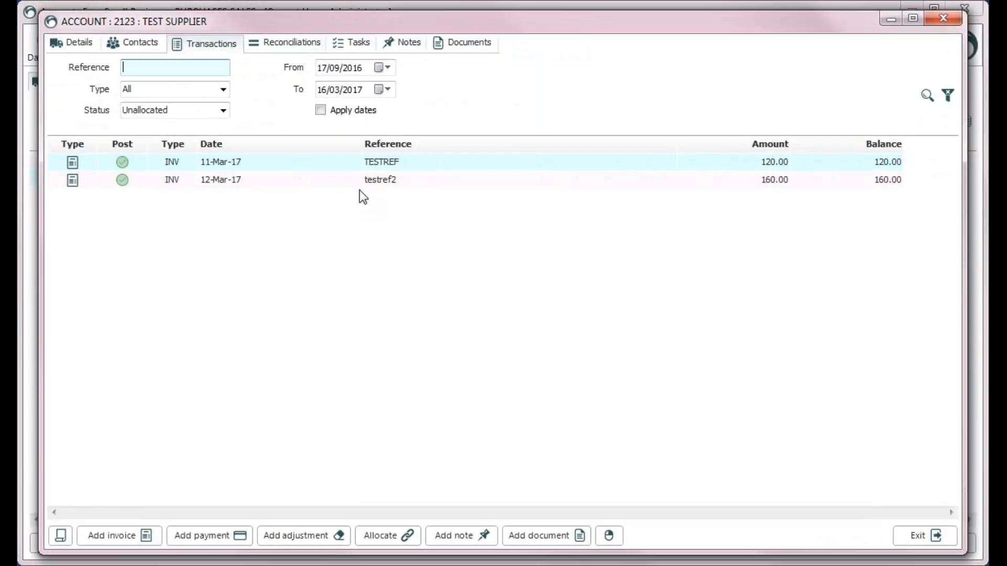
{"action": "right_click", "coordinate": [385, 181]}
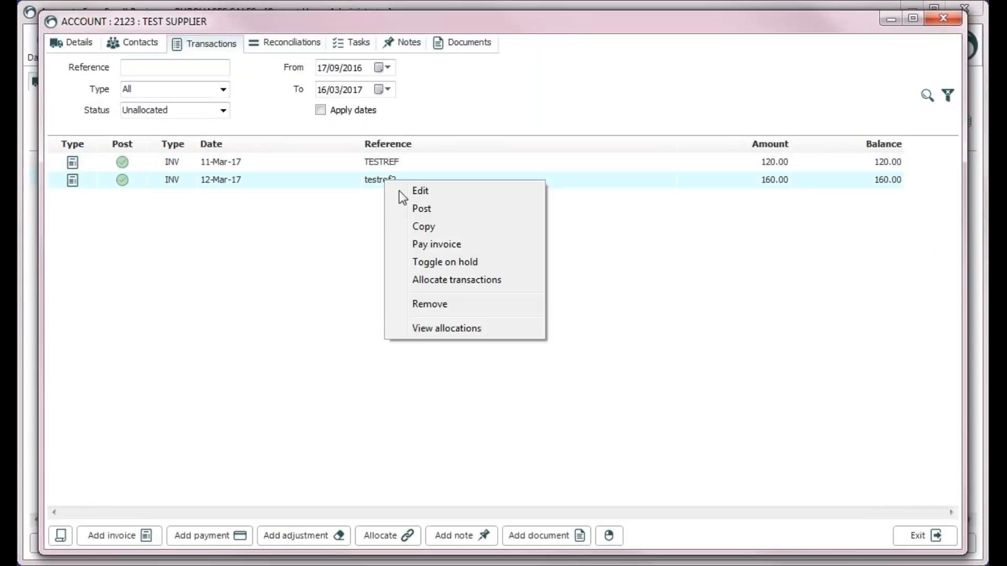
{"action": "left_click", "coordinate": [459, 248]}
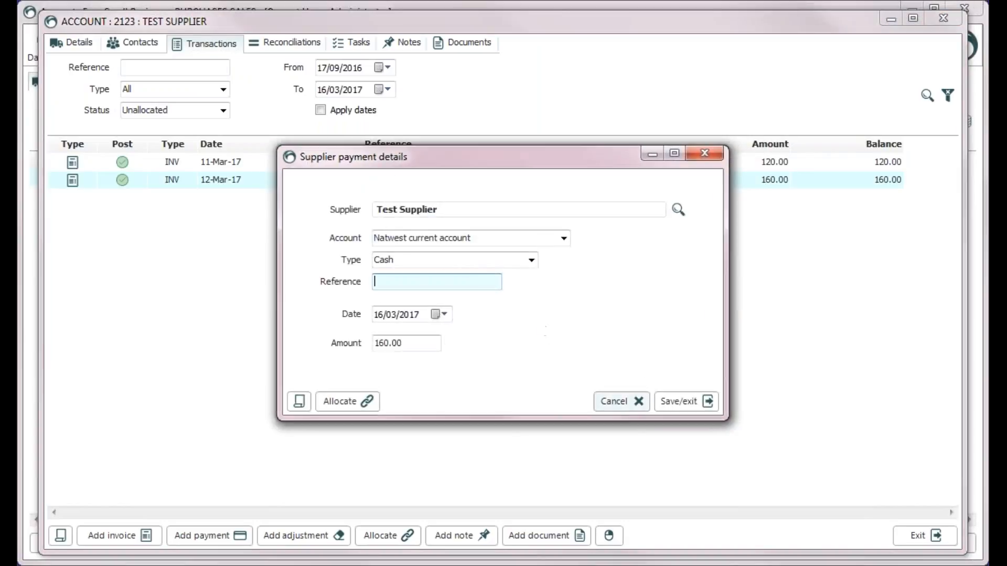
{"action": "left_click", "coordinate": [673, 401]}
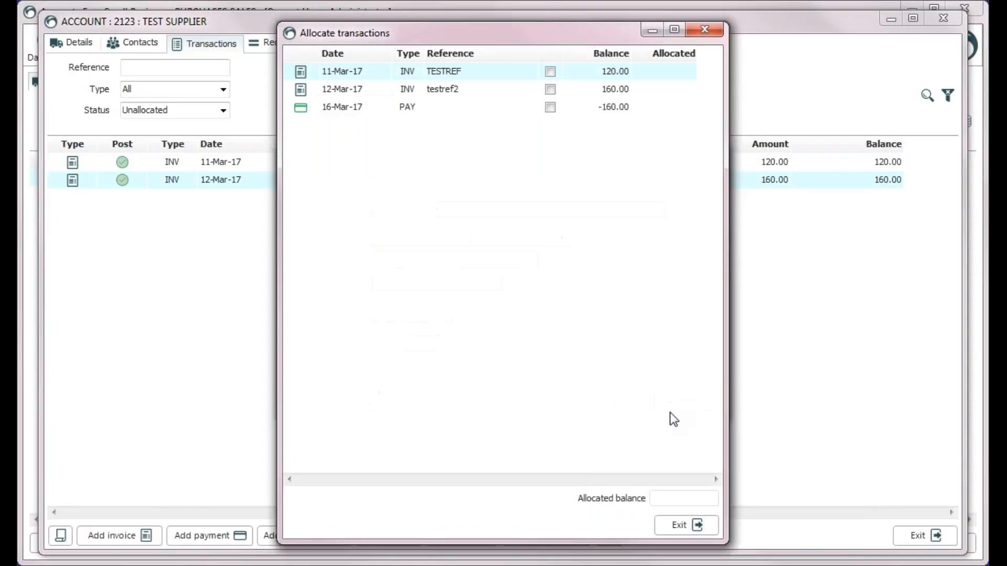
{"action": "left_click", "coordinate": [550, 107]}
{"action": "left_click", "coordinate": [551, 89]}
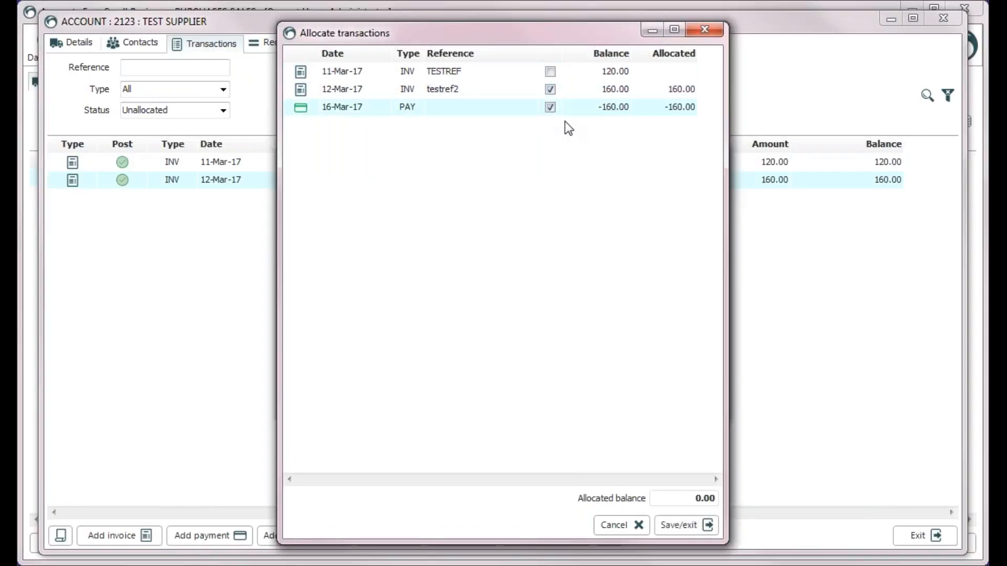
{"action": "left_click", "coordinate": [707, 528]}
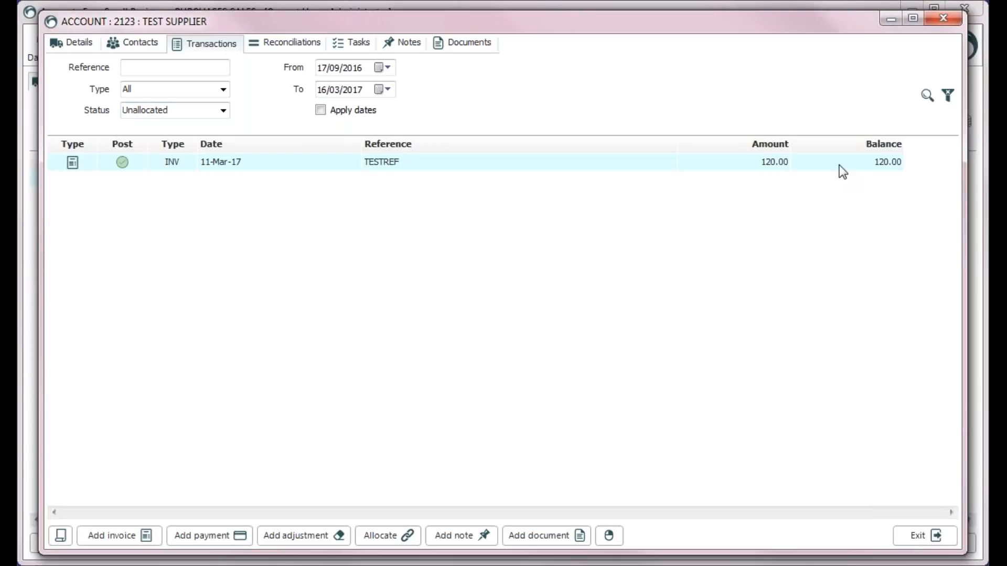
Show transactions of all statuses and inspect the 16-Mar-17 payment's allocations
{"action": "left_click", "coordinate": [223, 111]}
{"action": "left_click", "coordinate": [199, 122]}
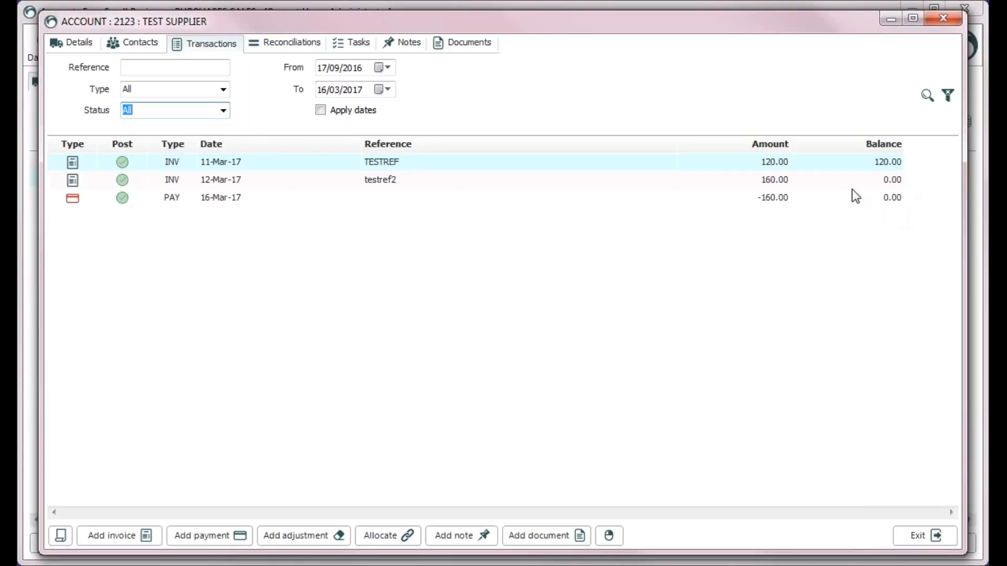
{"action": "right_click", "coordinate": [245, 197]}
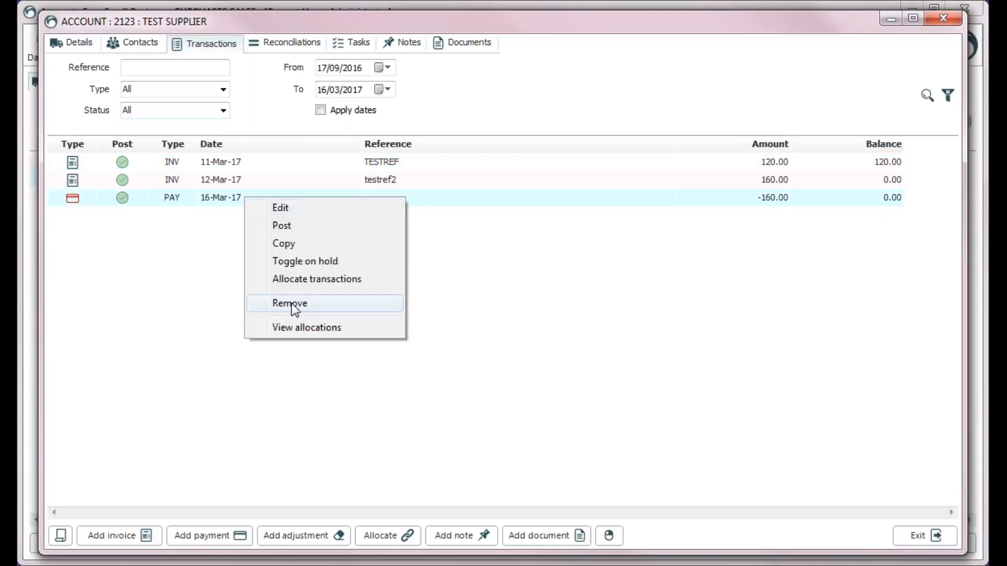
{"action": "left_click", "coordinate": [300, 327]}
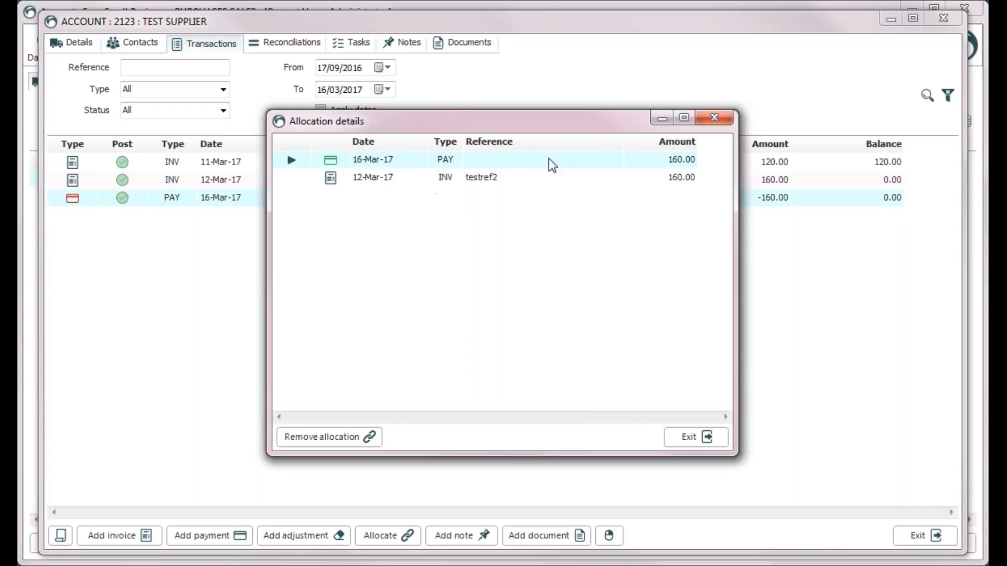
{"action": "left_click", "coordinate": [702, 442]}
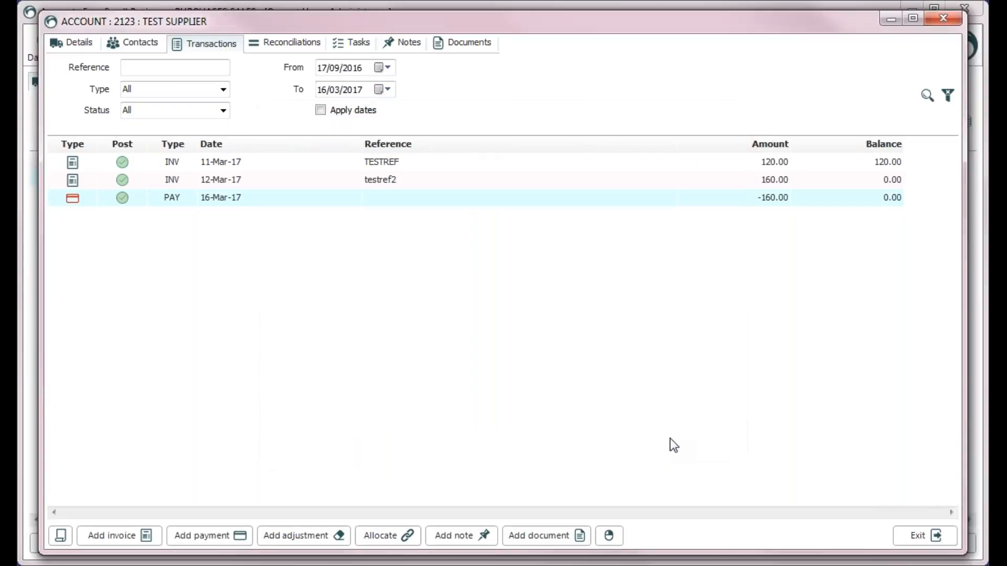
{"action": "right_click", "coordinate": [282, 197]}
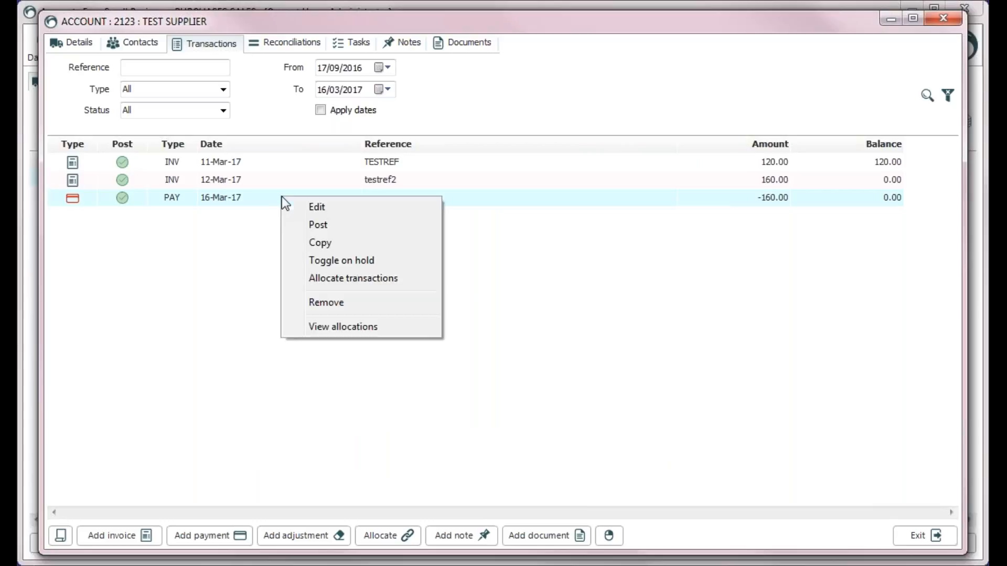
{"action": "left_click", "coordinate": [370, 281]}
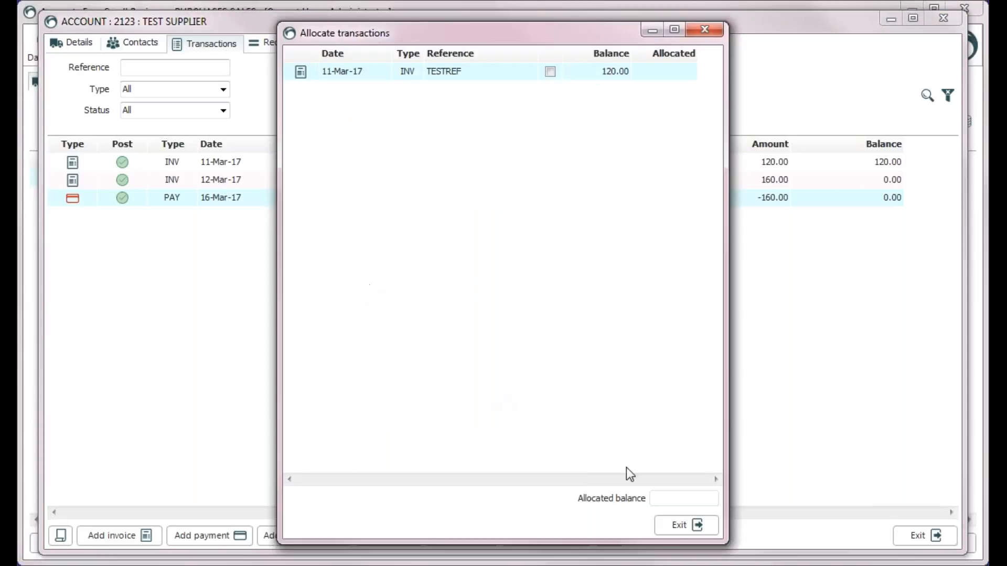
{"action": "left_click", "coordinate": [669, 528]}
Remove the payment's allocation group, leaving testref2 and the -160.00 payment unallocated
{"action": "right_click", "coordinate": [223, 205]}
{"action": "left_click", "coordinate": [265, 337]}
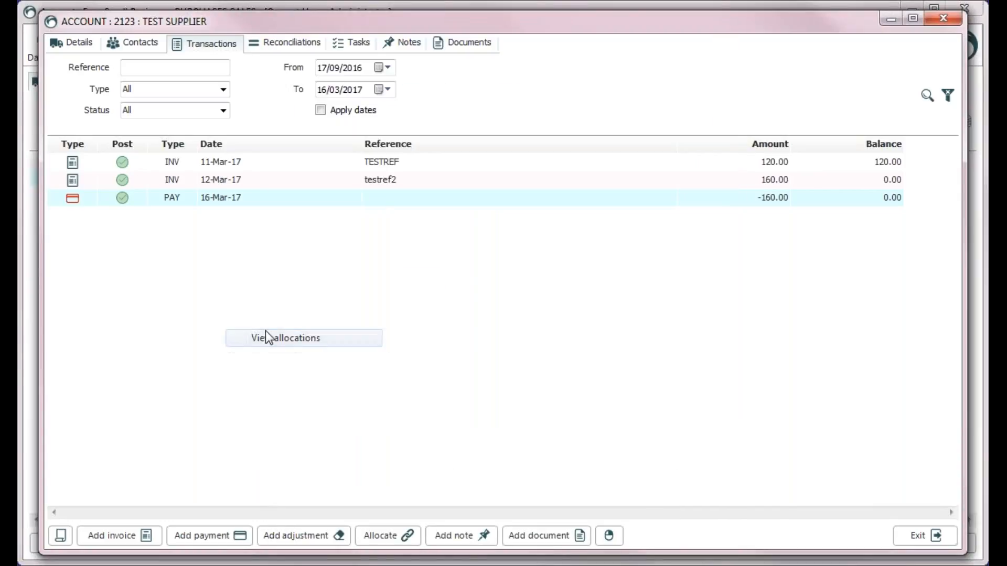
{"action": "left_click", "coordinate": [367, 437]}
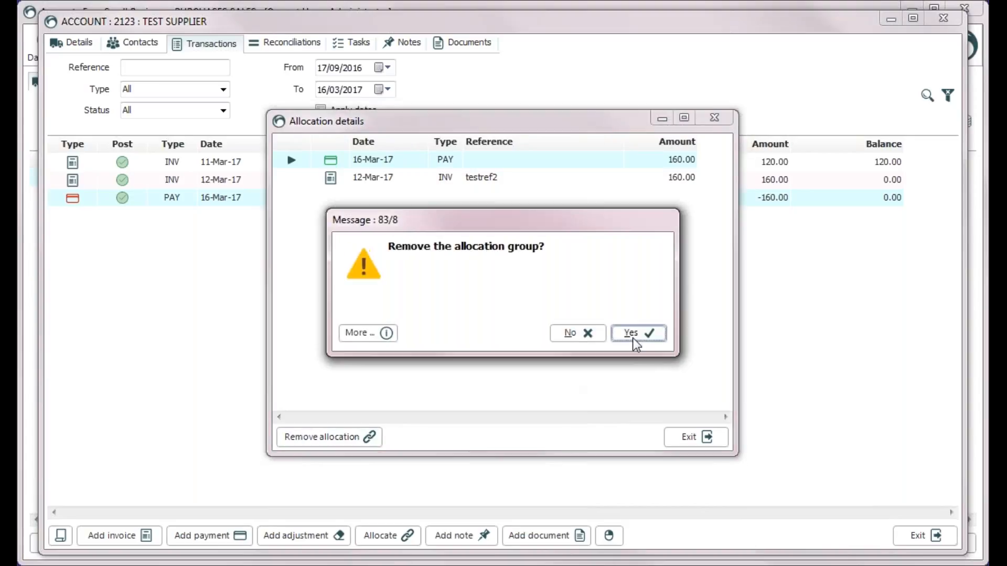
{"action": "left_click", "coordinate": [633, 332]}
{"action": "left_click", "coordinate": [687, 437]}
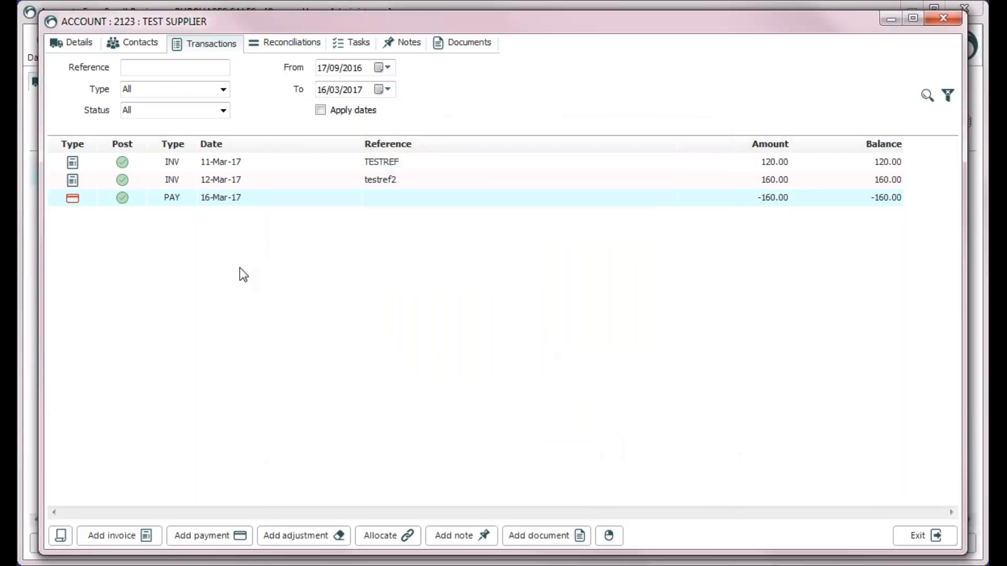
{"action": "left_click", "coordinate": [371, 535]}
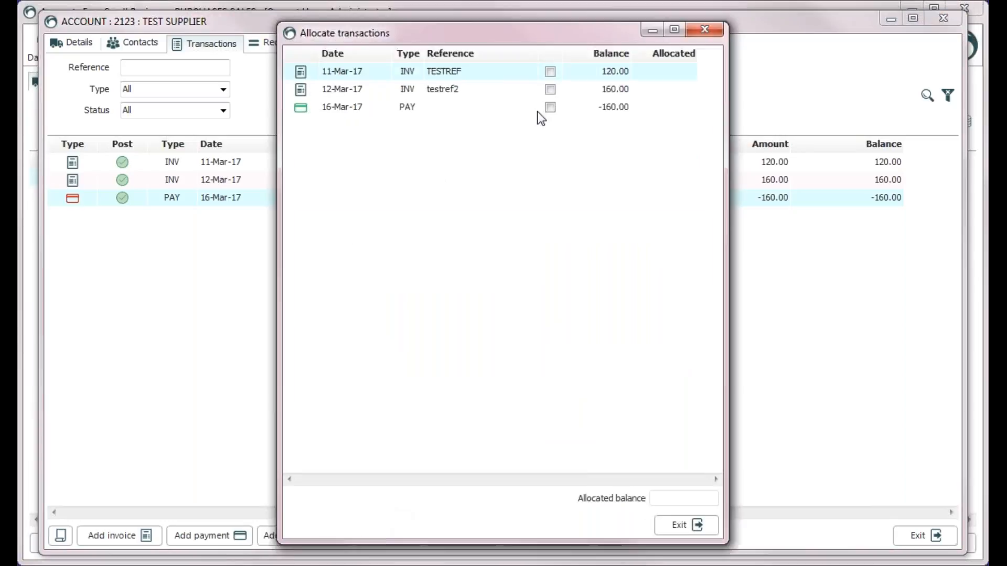
Allocate the 160.00 payment against testref2 rather than TESTREF, then close the account
{"action": "left_click", "coordinate": [550, 72]}
{"action": "left_click", "coordinate": [551, 107]}
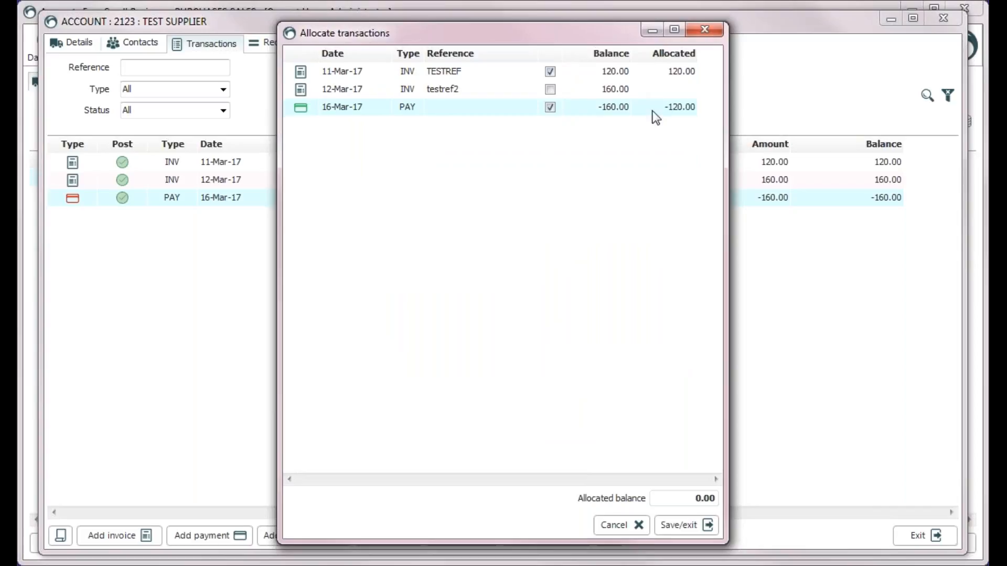
{"action": "left_click", "coordinate": [550, 107]}
{"action": "left_click", "coordinate": [550, 72]}
{"action": "left_click", "coordinate": [550, 89]}
{"action": "left_click", "coordinate": [550, 107]}
{"action": "left_click", "coordinate": [681, 526]}
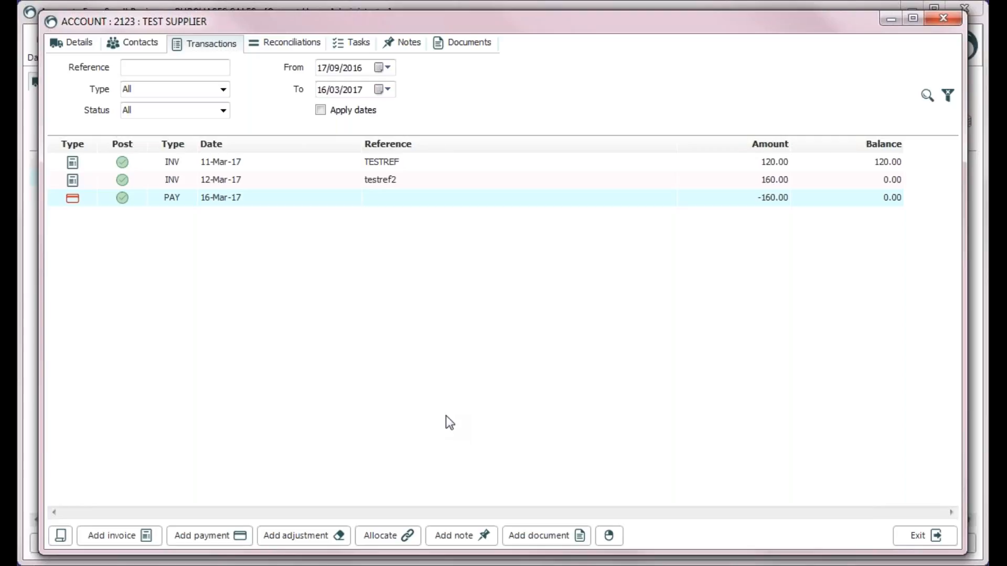
{"action": "left_click", "coordinate": [919, 536]}
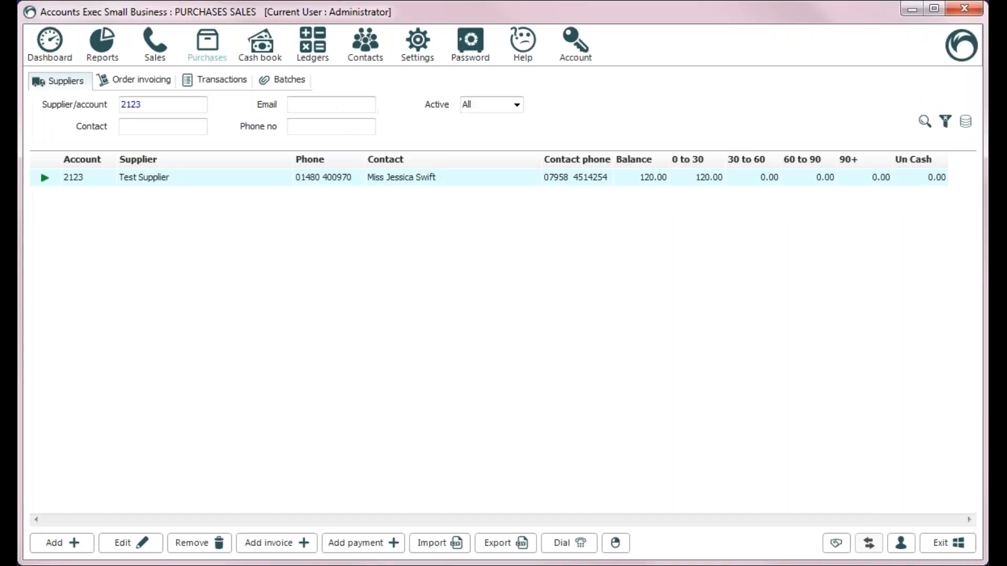